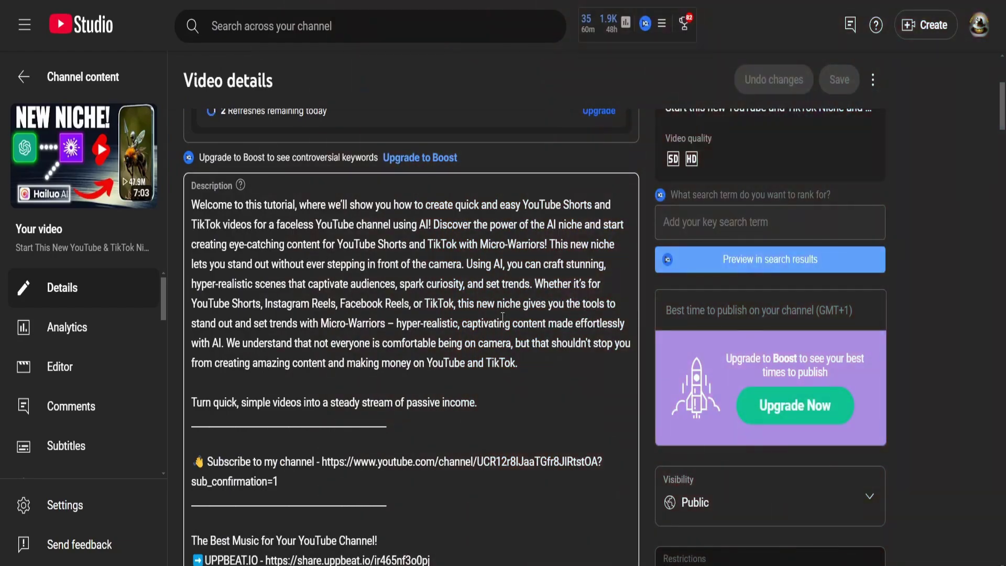
# Review the ChatGPT prompt in the YouTube video description and read the soldier story scenes in the ChatGPT conversation.
pyautogui.scroll(-2, 497, 156)
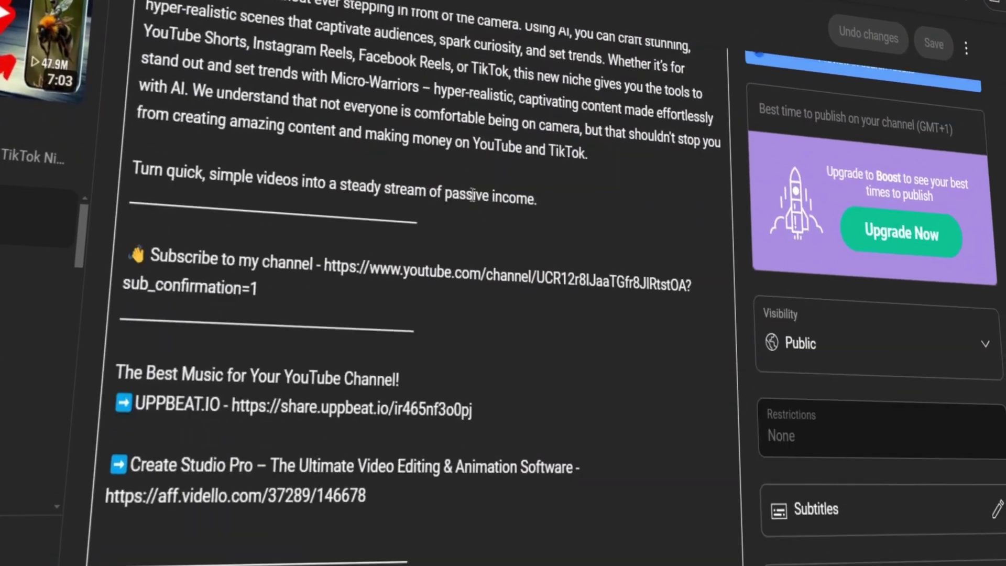
pyautogui.scroll(-5, 491, 184)
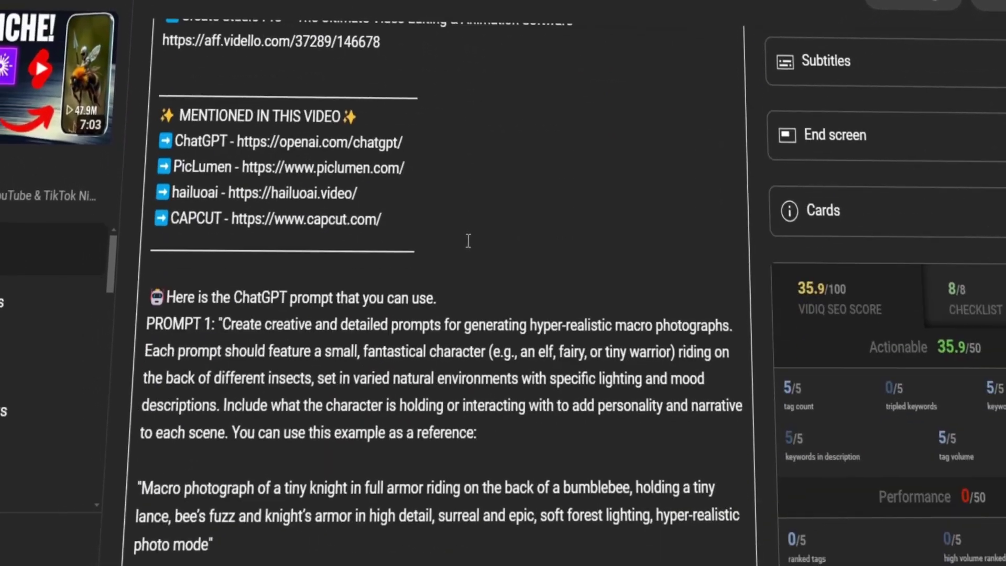
pyautogui.scroll(-3, 314, 240)
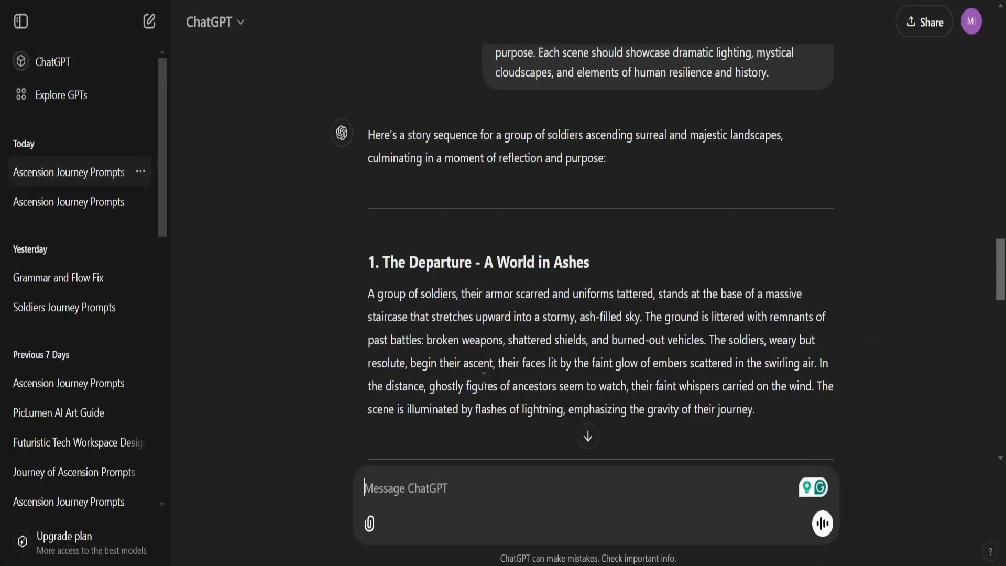
pyautogui.scroll(-3, 436, 209)
pyautogui.scroll(-5, 392, 248)
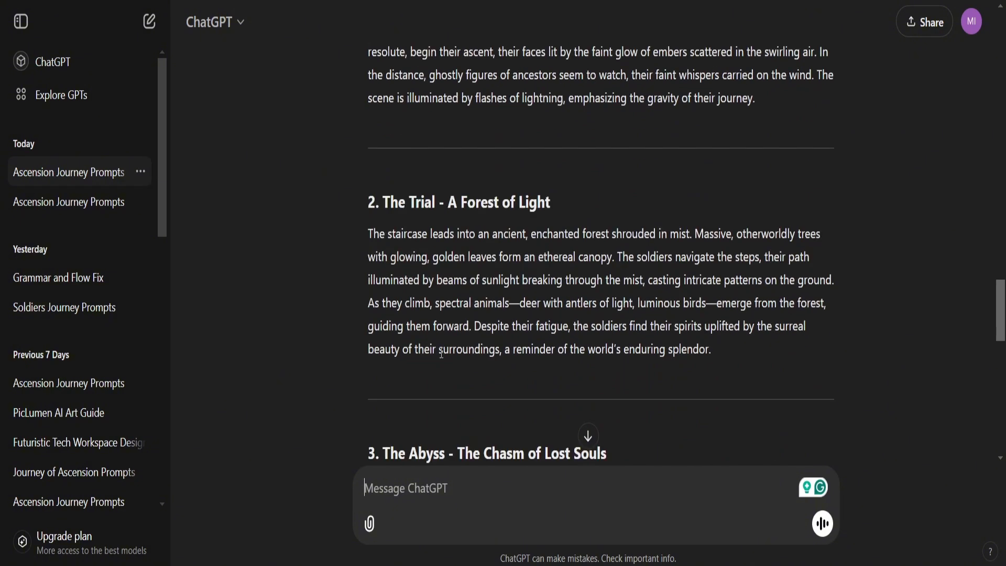
pyautogui.scroll(-3, 413, 313)
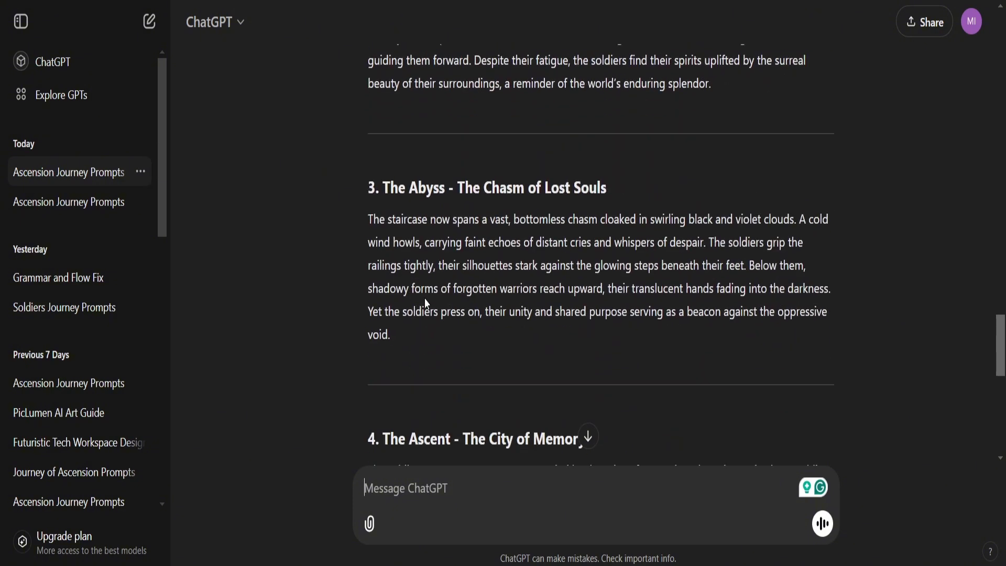
pyautogui.scroll(-3, 425, 296)
pyautogui.scroll(-3, 425, 296)
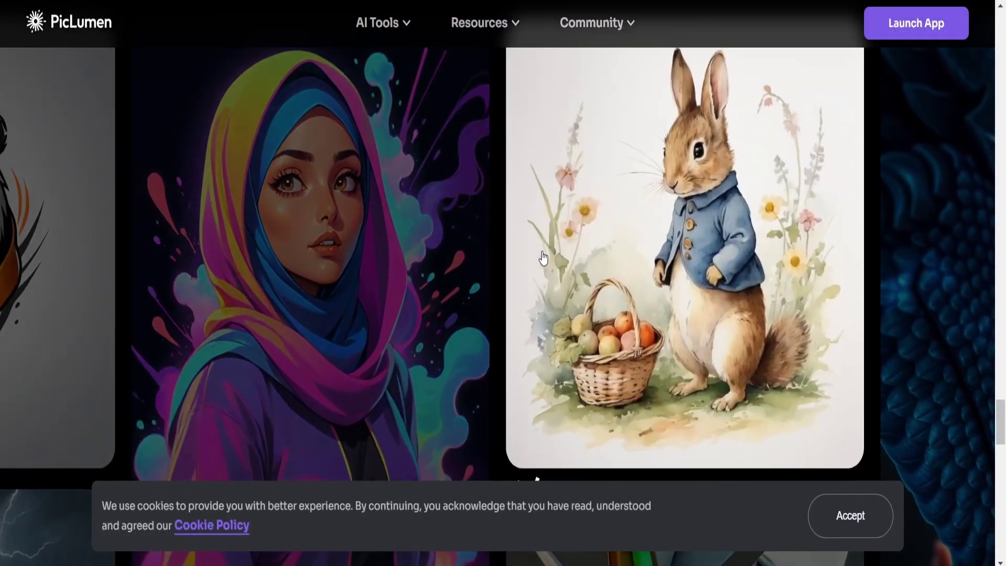
# Launch the PicLumen image generator from its website and open the image creation page.
pyautogui.scroll(-10, 542, 254)
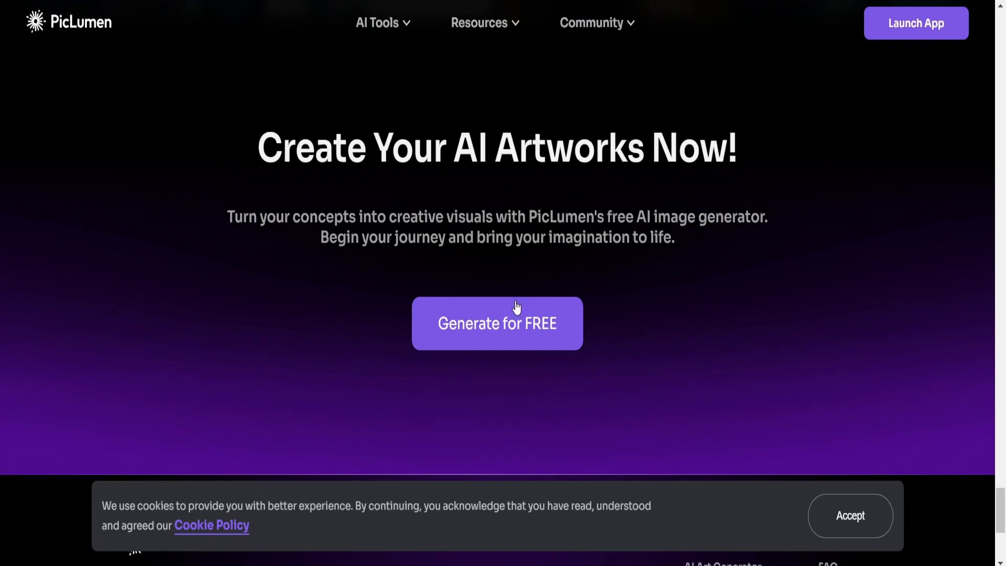
pyautogui.click(517, 307)
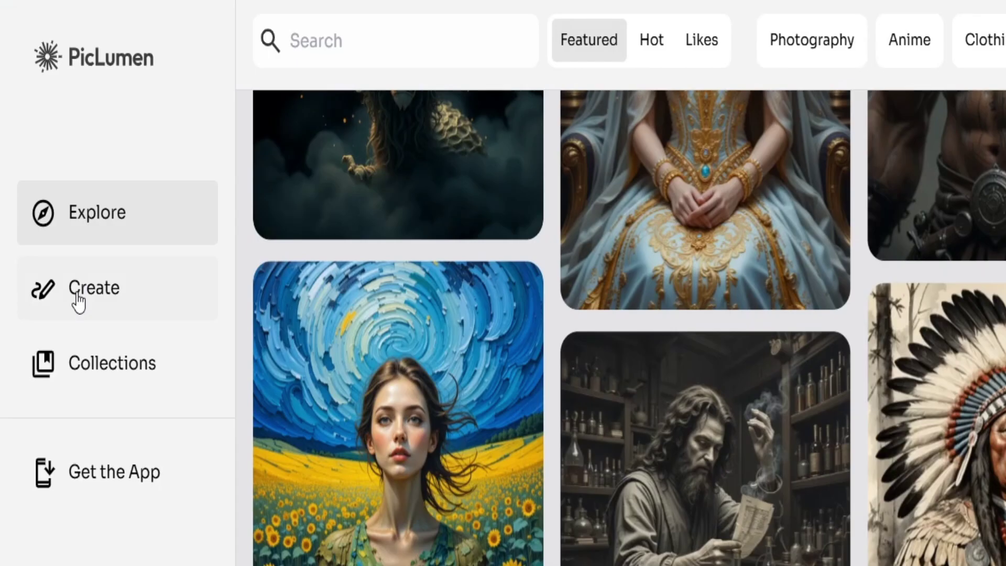
pyautogui.click(79, 301)
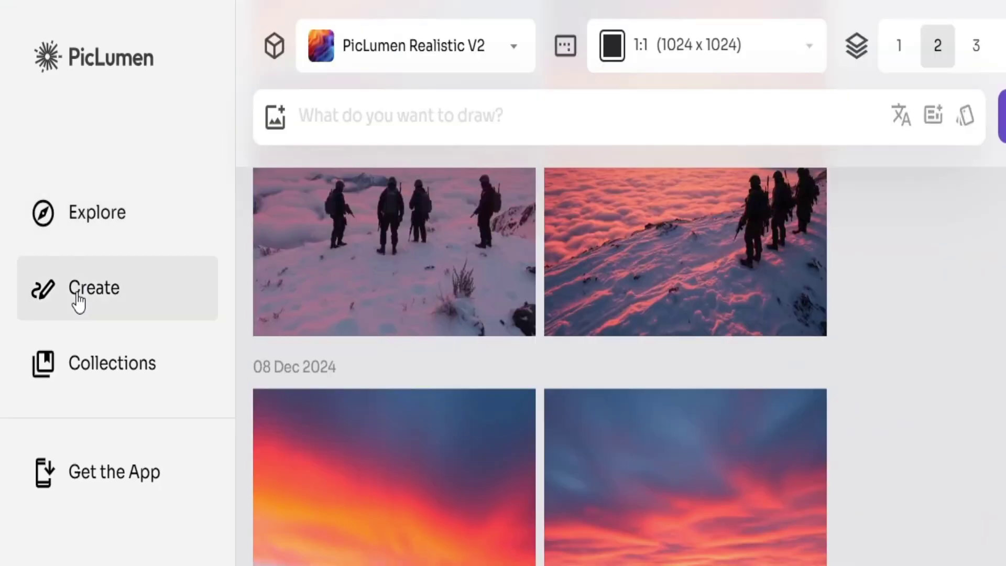
# Set the image model to FLUX.1-schnell and the aspect ratio to 9:16 (768 x 1344).
pyautogui.click(414, 45)
pyautogui.scroll(-3, 443, 209)
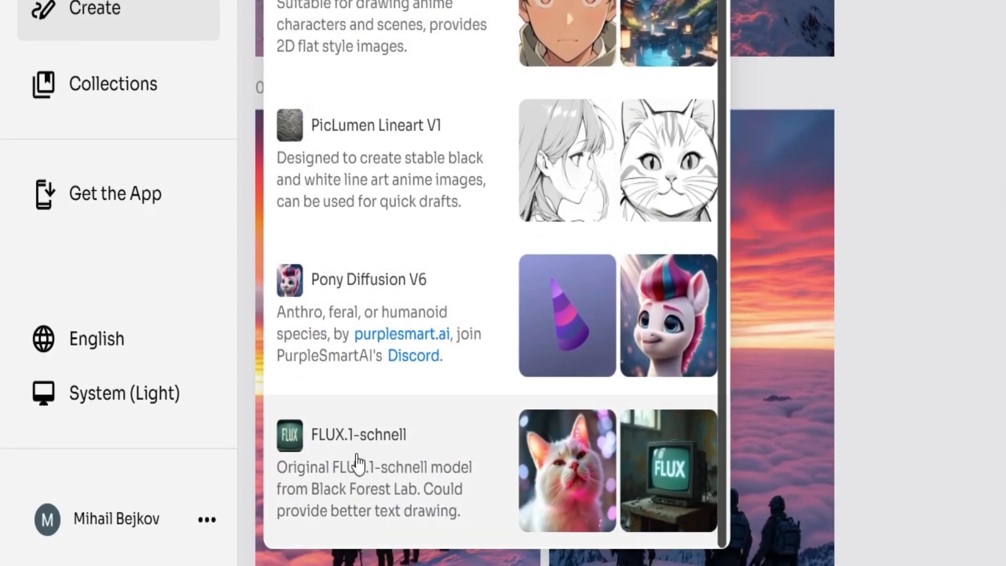
pyautogui.click(358, 463)
pyautogui.click(544, 50)
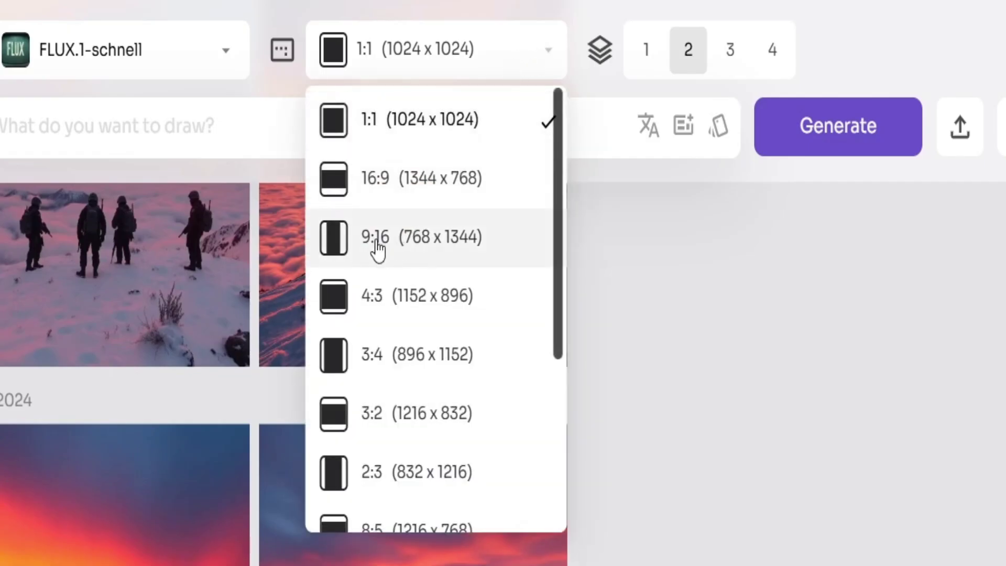
pyautogui.click(376, 242)
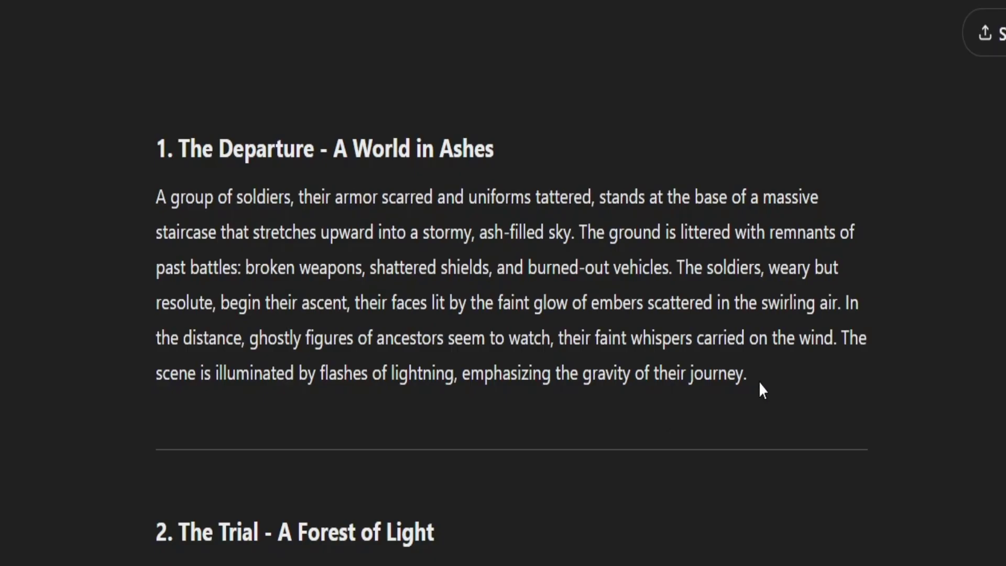
# Copy the first scene description from ChatGPT and generate PicLumen images from the prompt "Two soldiers standing on a lush green mountain ridge…".
pyautogui.moveTo(762, 387); pyautogui.dragTo(150, 198)
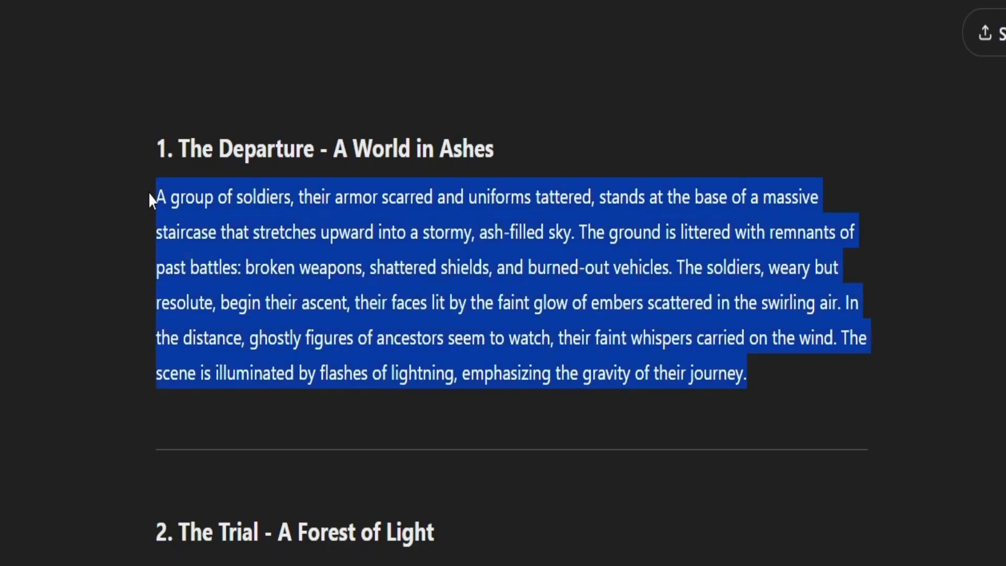
pyautogui.rightClick(173, 207)
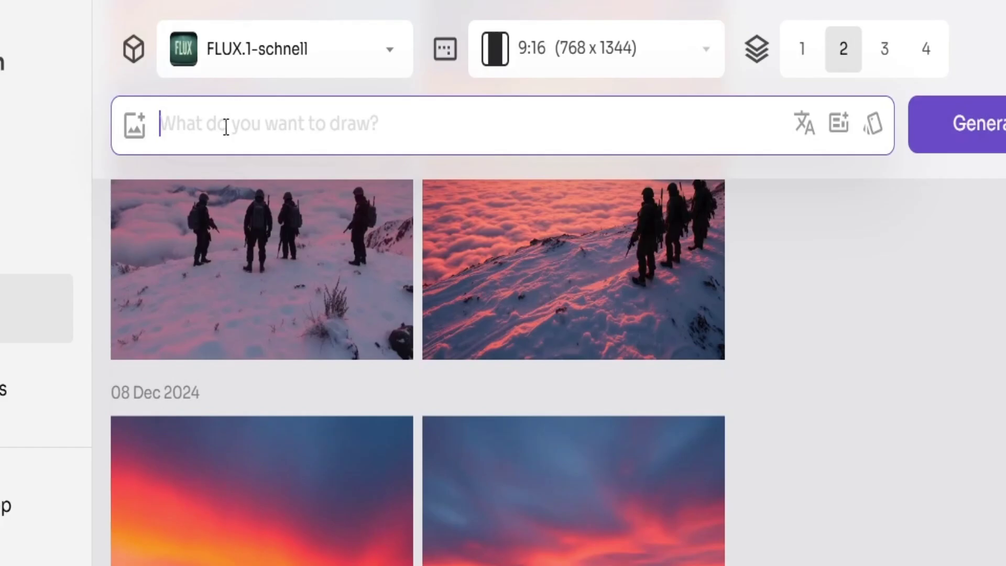
pyautogui.write('Two soldiers standing on a lush green mountain ridge, overlooking a vast, ethereal landscape of clouds and jagged peaks. The soldiers are wearing military camouflage uniforms, helmets, and carrying rifles, with heavy backpacks indicating a long journey. The foreground is vibrant with grass and plants, while the midground features dense, fluffy clouds glowing in soft golden light. The background showcases sharp mountain peaks emerging from the clouds, with a serene sky painted in hues of orange, yellow, and soft blue, capturing the peaceful atmosphere of dawn or dusk.')
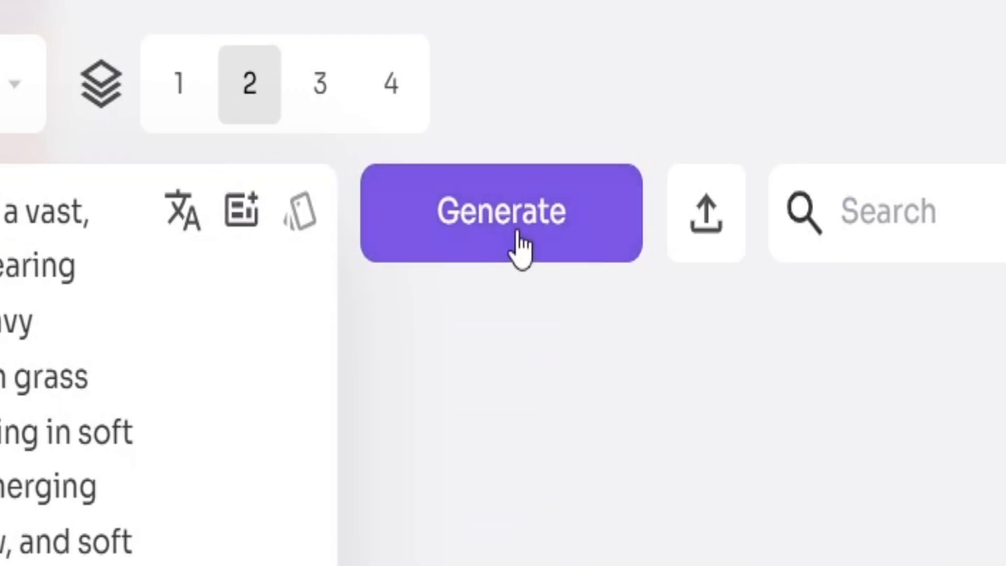
pyautogui.click(521, 246)
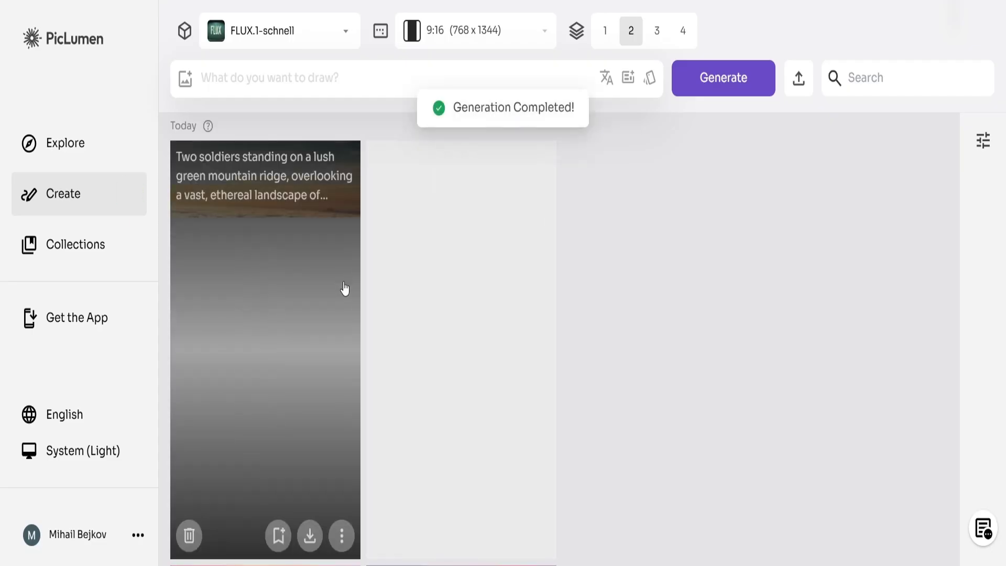
# Preview the generated soldier images in the enlarged view.
pyautogui.click(447, 315)
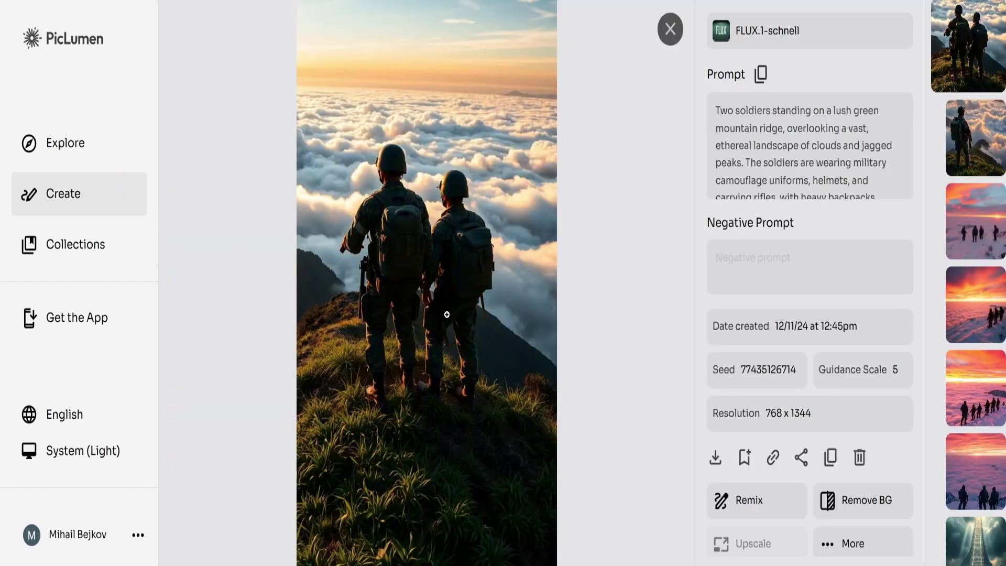
pyautogui.click(967, 135)
# Copy the scene text "The Trial - A Forest of Light" from ChatGPT and generate PicLumen images from it.
pyautogui.moveTo(713, 249); pyautogui.dragTo(370, 137)
pyautogui.hotkey('ctrl', 'c')
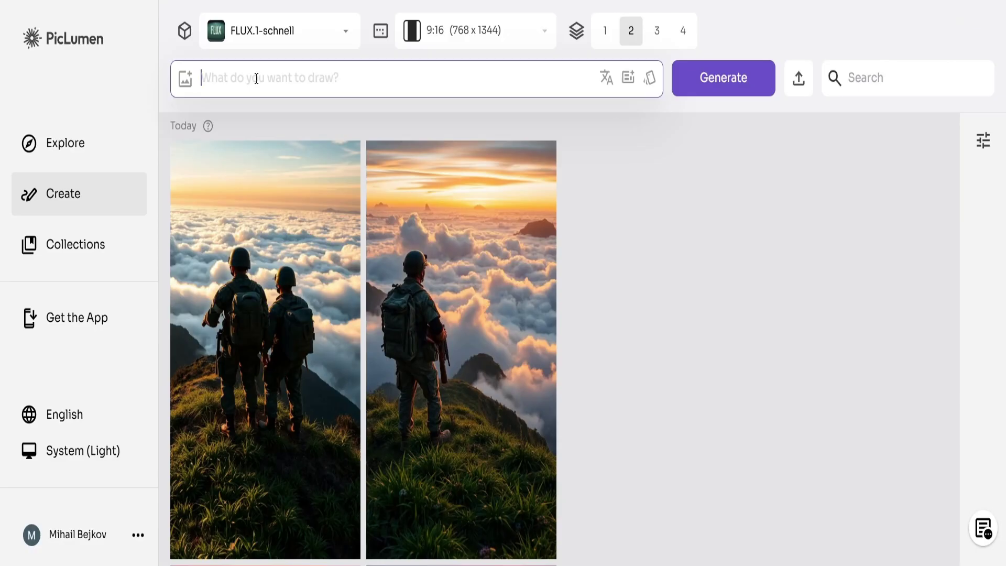
pyautogui.click(257, 79)
pyautogui.hotkey('ctrl', 'v')
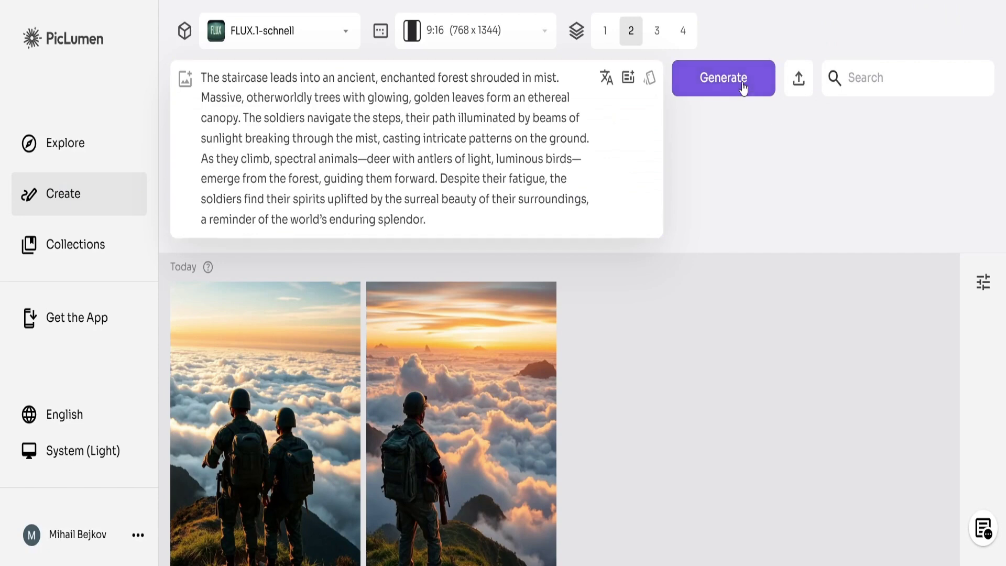
pyautogui.click(744, 89)
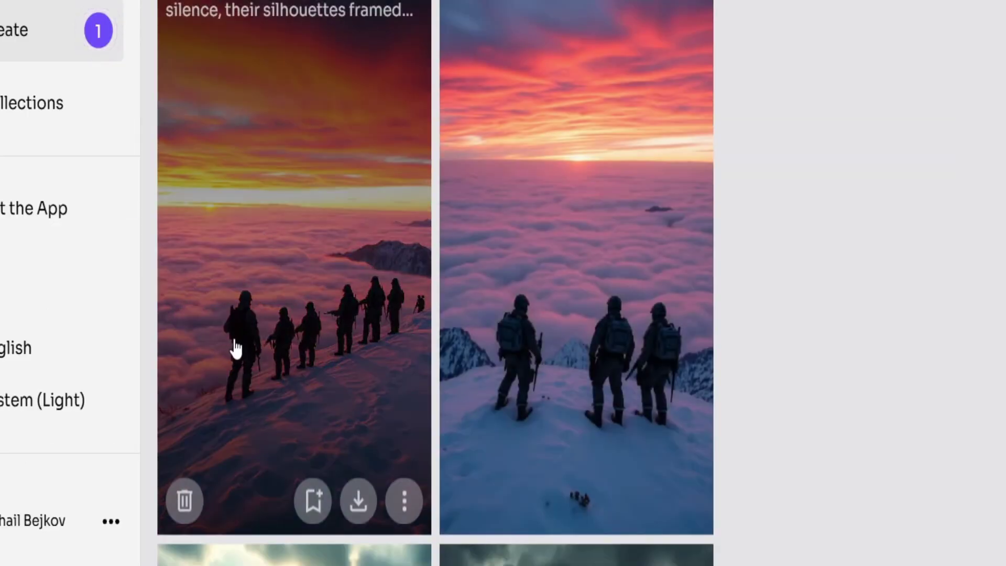
# Download the image of the row of soldiers on the snowy slope at sunset as PNG (Lossless).
pyautogui.scroll(-2, 294, 415)
pyautogui.click(308, 436)
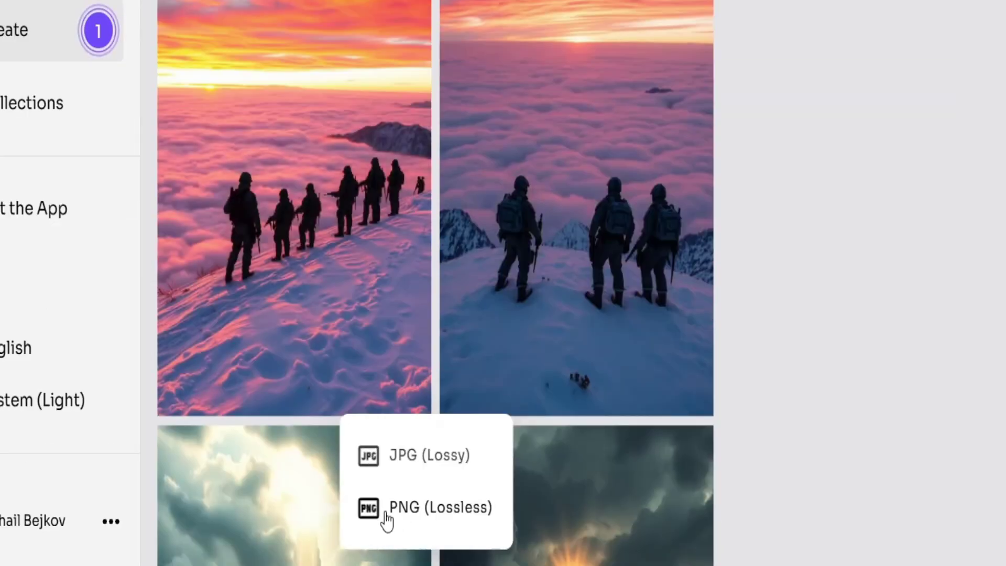
pyautogui.click(400, 508)
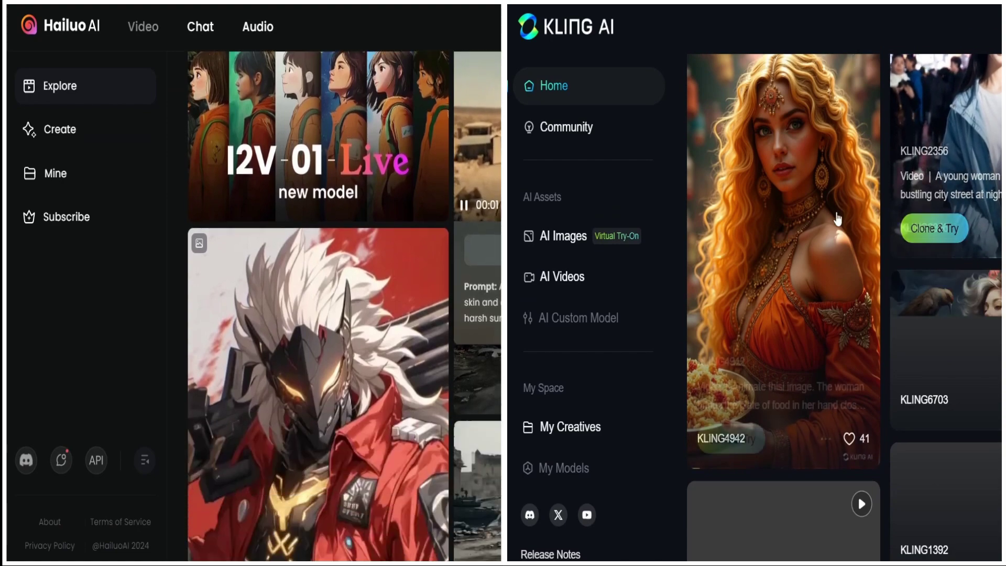
# Browse the sample videos on KLING AI and Hailuo AI, and scrub through the soldier video on the CapCut timeline.
pyautogui.scroll(-4, 843, 238)
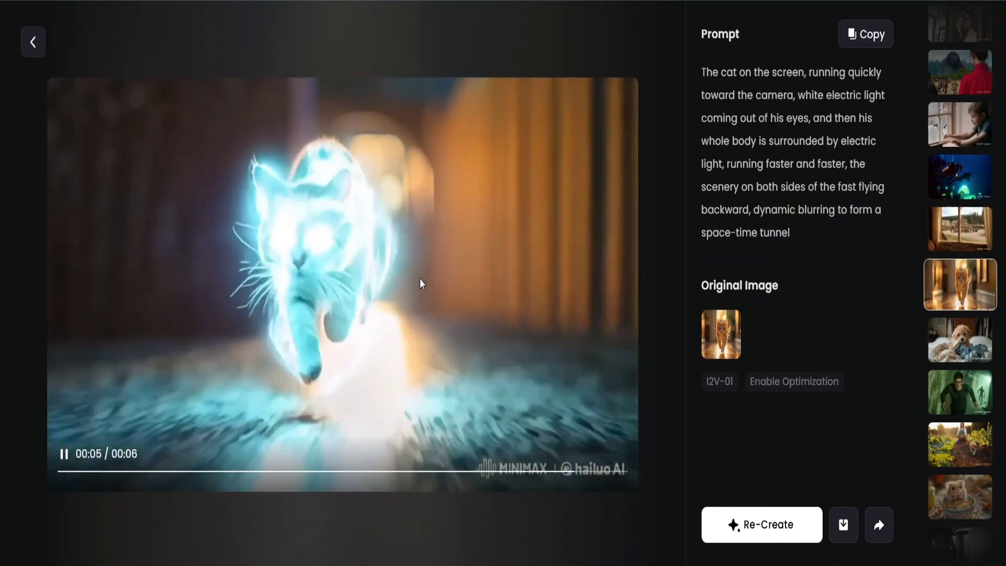
pyautogui.click(961, 181)
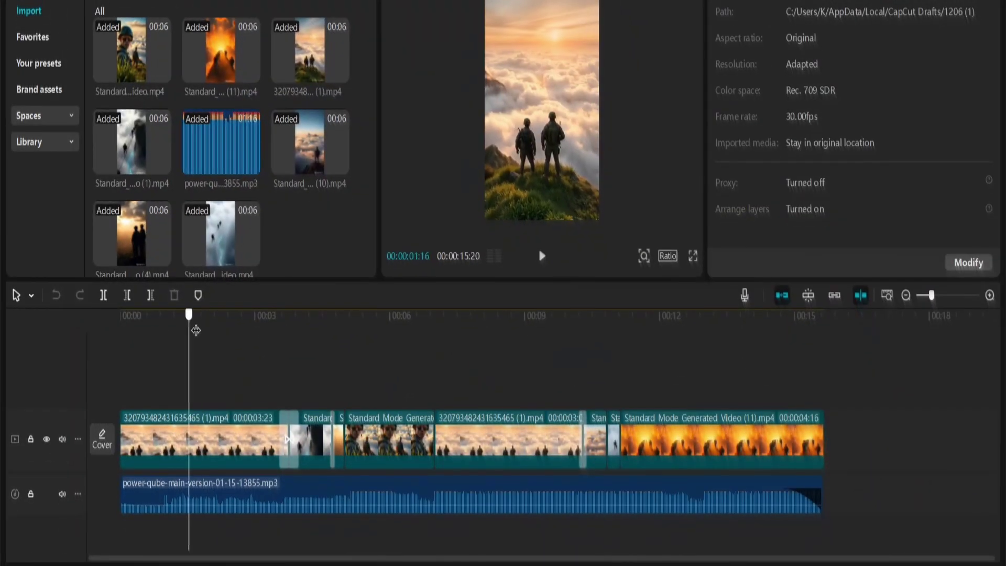
pyautogui.moveTo(196, 330); pyautogui.dragTo(398, 356)
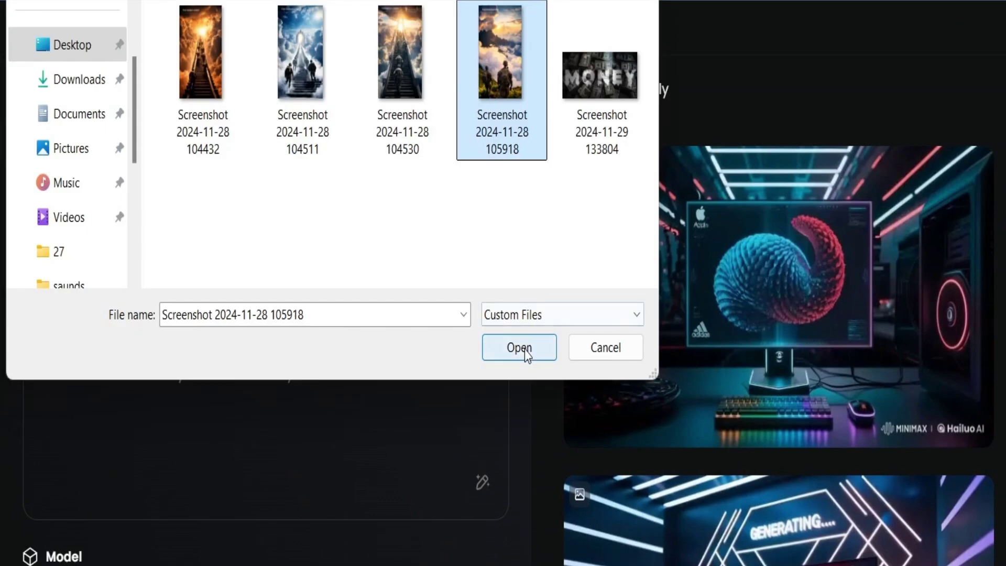
pyautogui.click(522, 349)
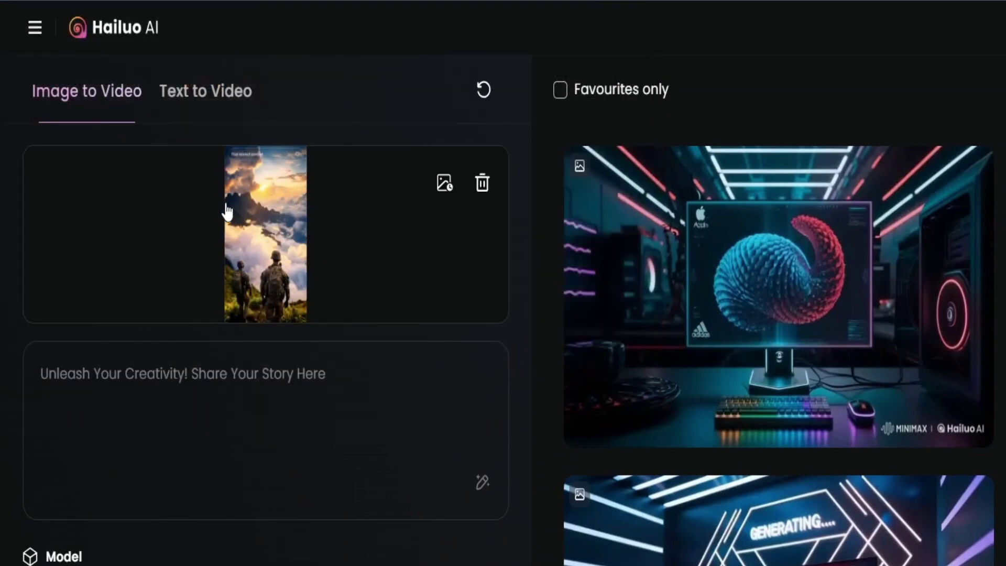
pyautogui.click(139, 383)
pyautogui.write('zoom ')
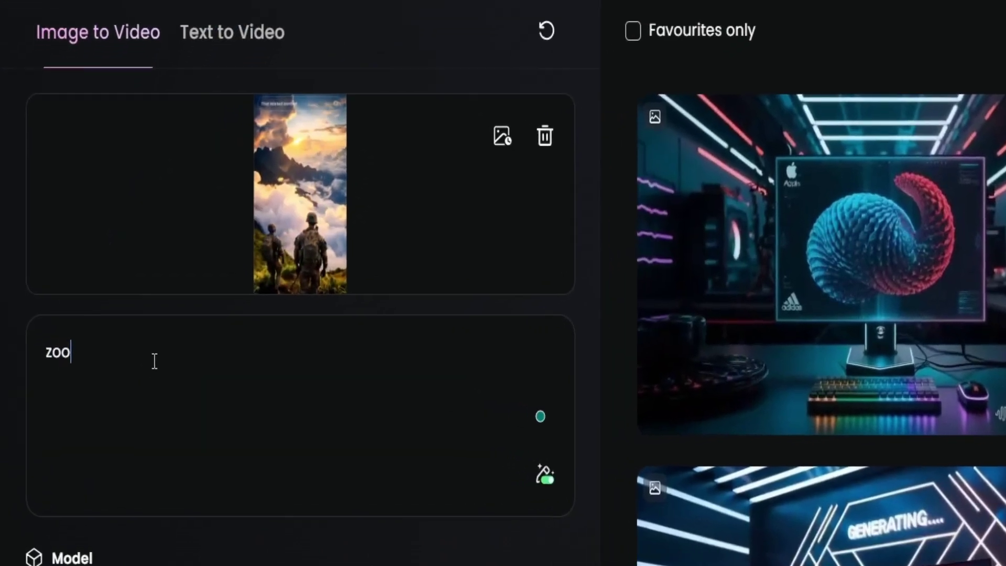
pyautogui.write('in')
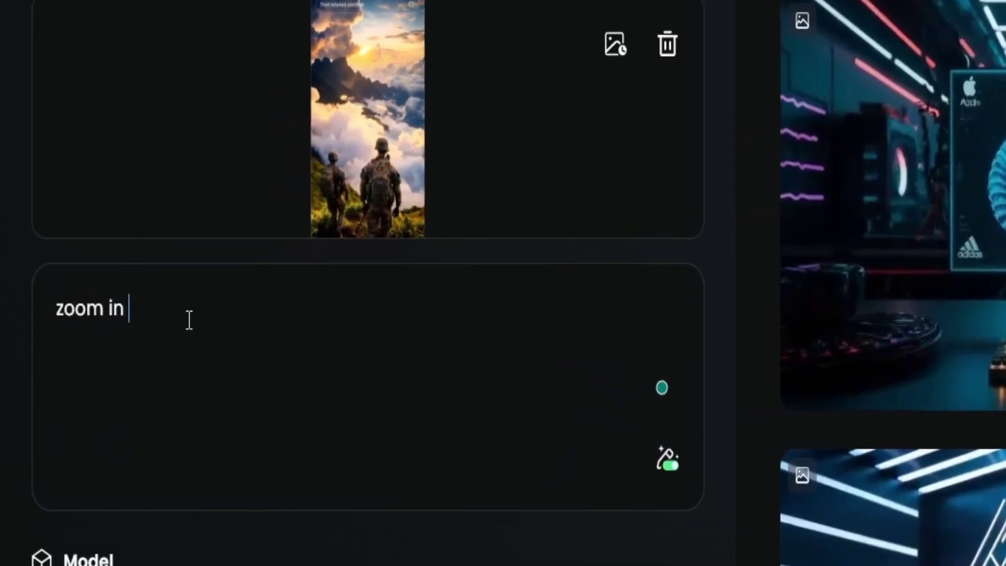
pyautogui.press('BackSpace')
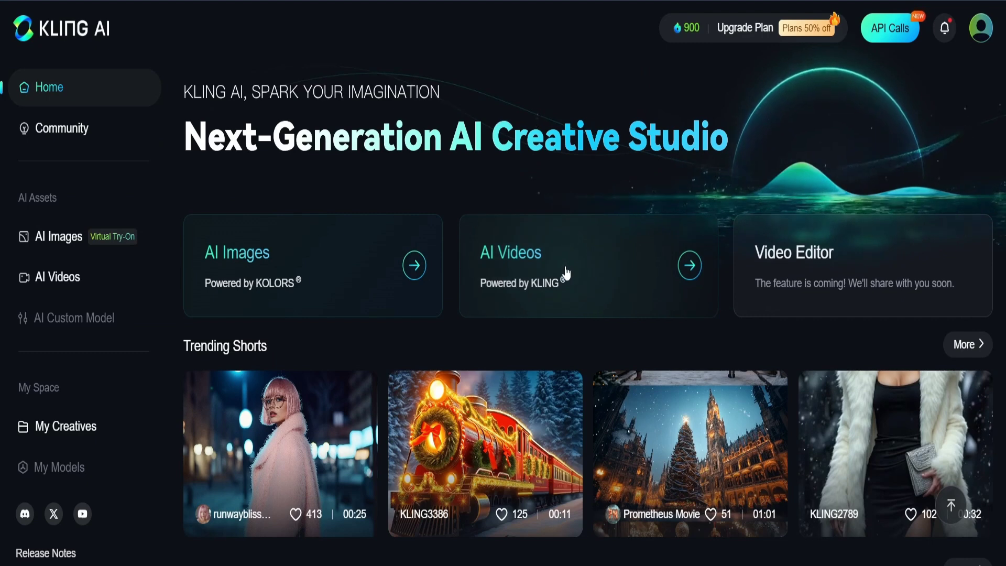
pyautogui.click(566, 272)
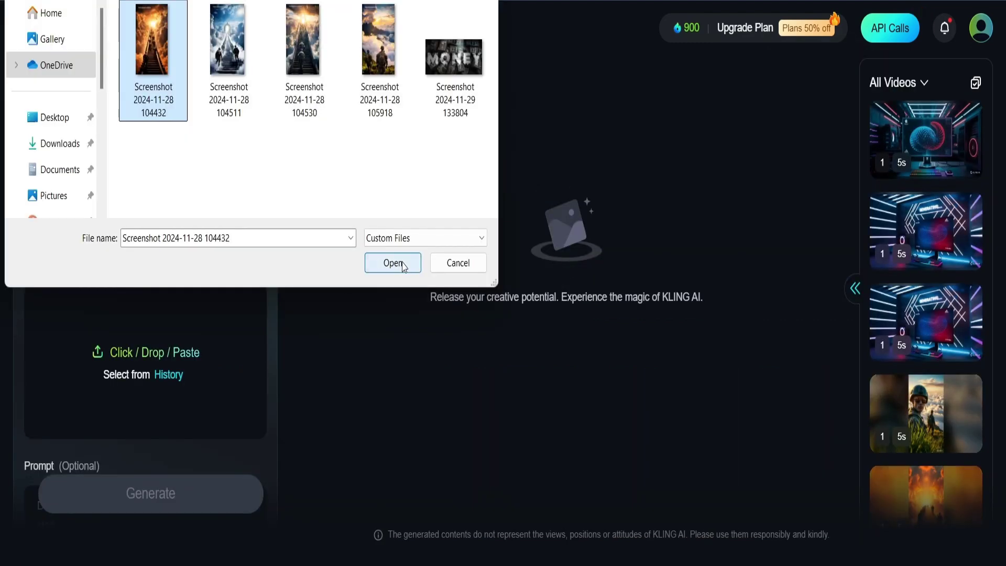
pyautogui.click(403, 264)
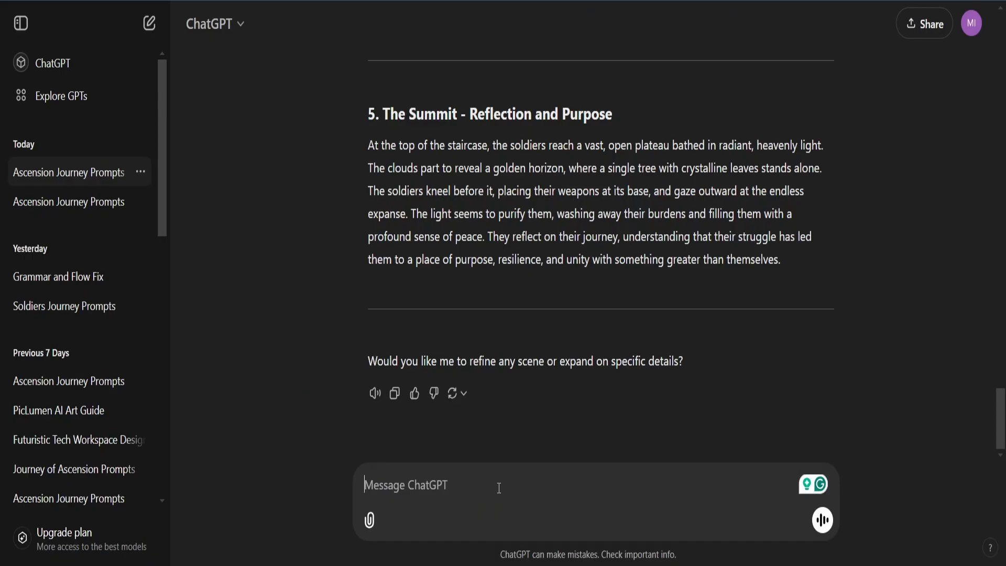
# In ChatGPT, paste the image-to-video conversion request, replace its bracketed placeholder with the scene 5 "The Summit" text, and send it.
pyautogui.hotkey('ctrl', 'v')
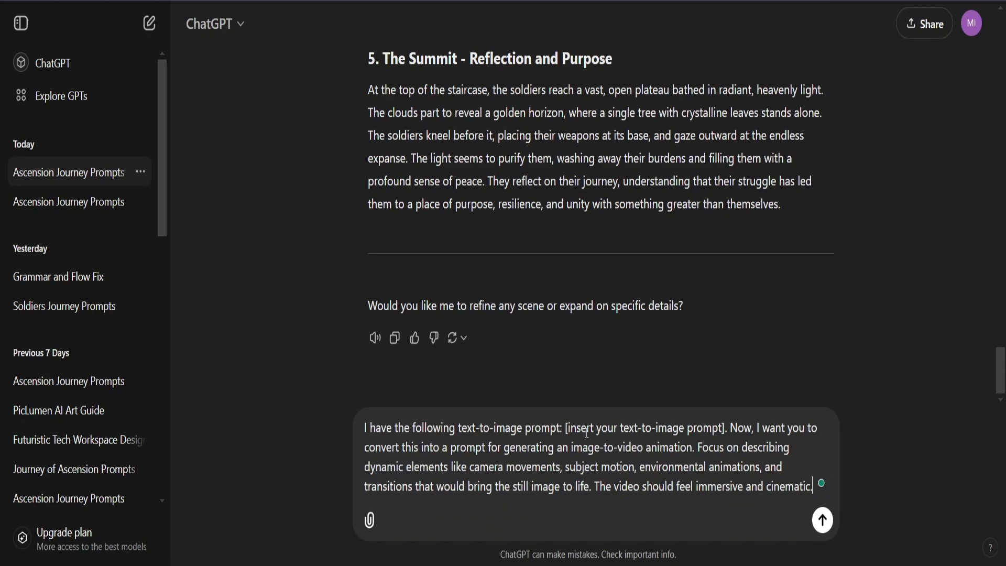
pyautogui.tripleClick(741, 198)
pyautogui.hotkey('ctrl', 'c')
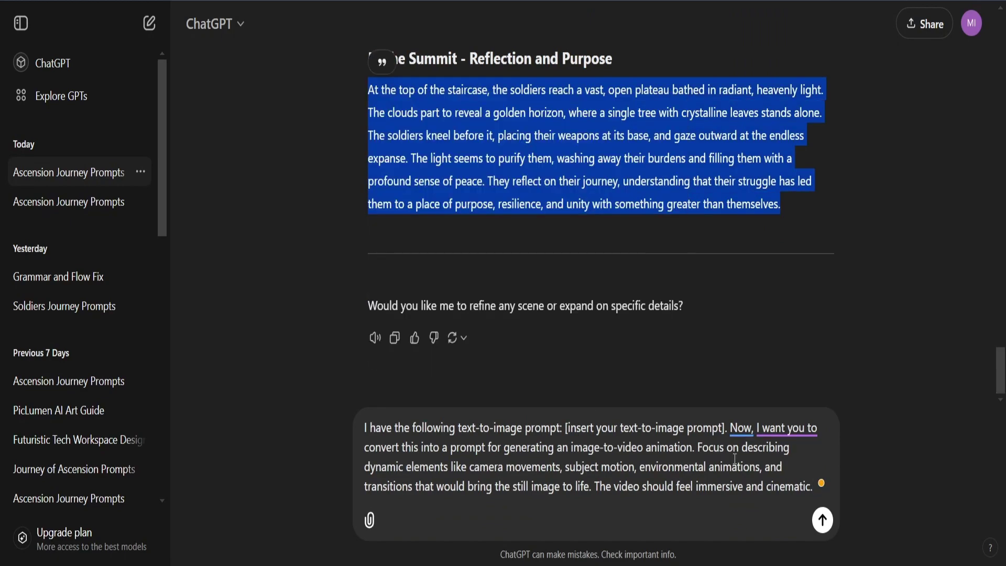
pyautogui.moveTo(723, 428); pyautogui.dragTo(715, 428)
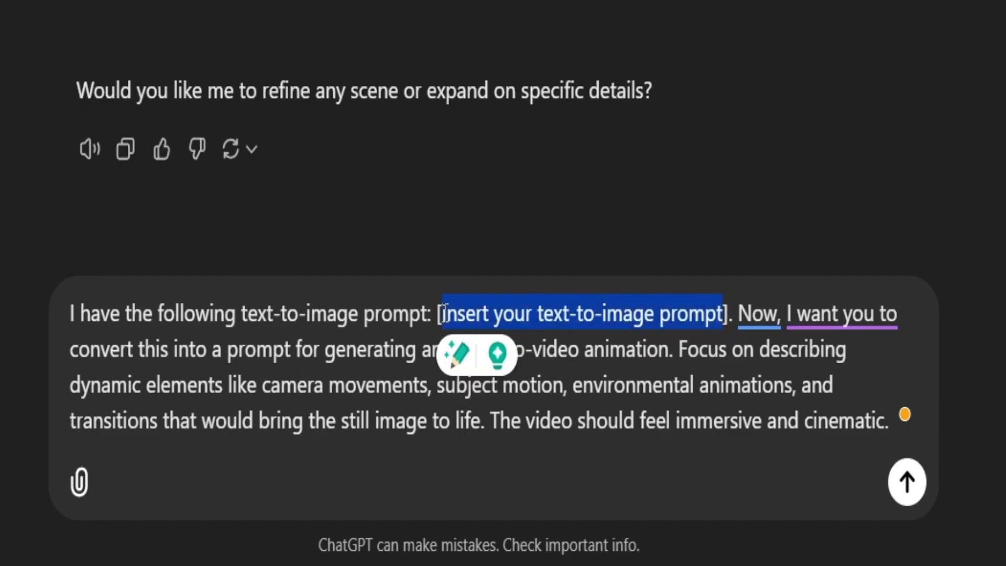
pyautogui.hotkey('ctrl', 'v')
pyautogui.press('Return')
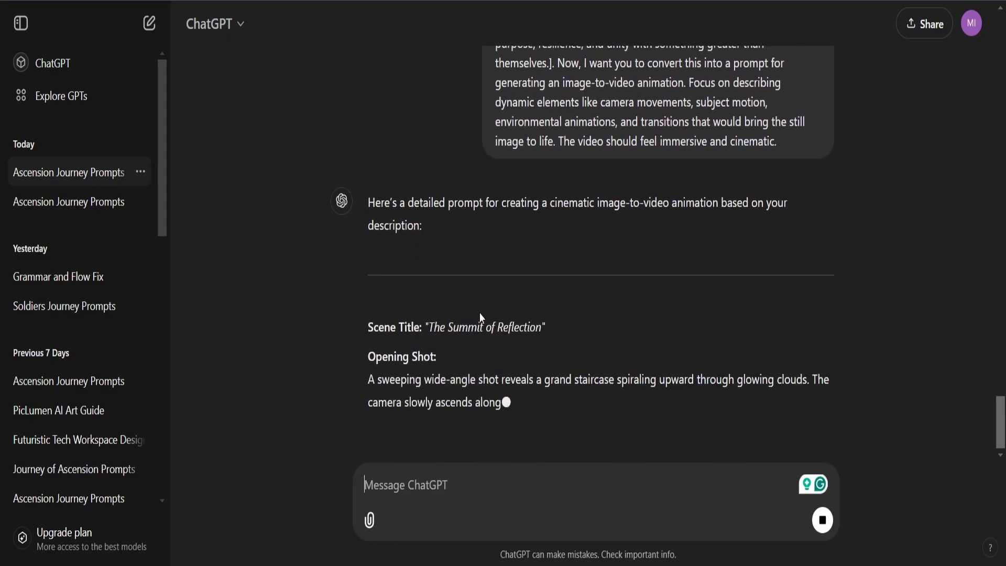
# Copy the Opening Shot paragraph of "The Summit of Reflection" from ChatGPT, paste it as KLING AI's video prompt, and generate the video.
pyautogui.tripleClick(524, 403)
pyautogui.hotkey('ctrl', 'c')
pyautogui.rightClick(390, 365)
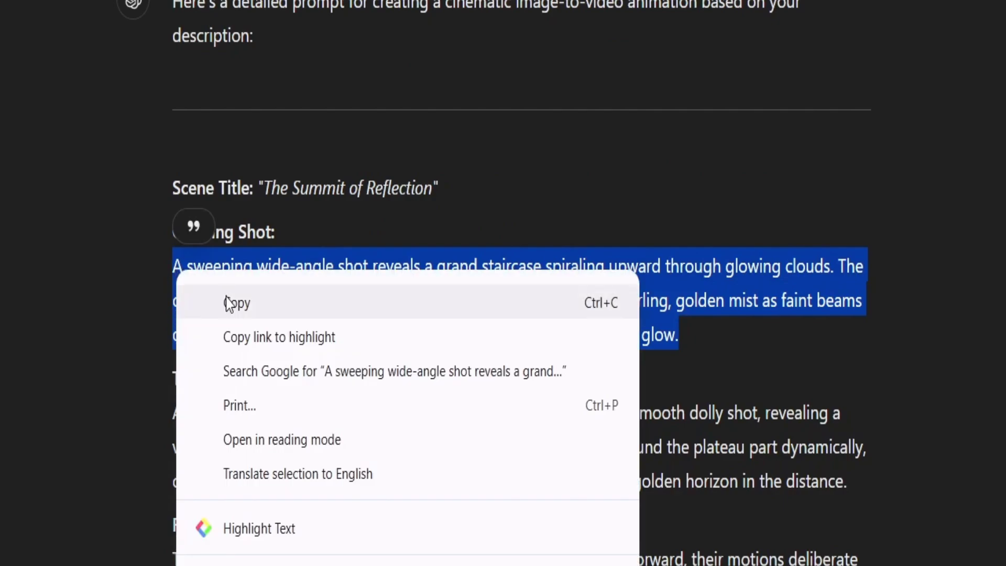
pyautogui.click(410, 376)
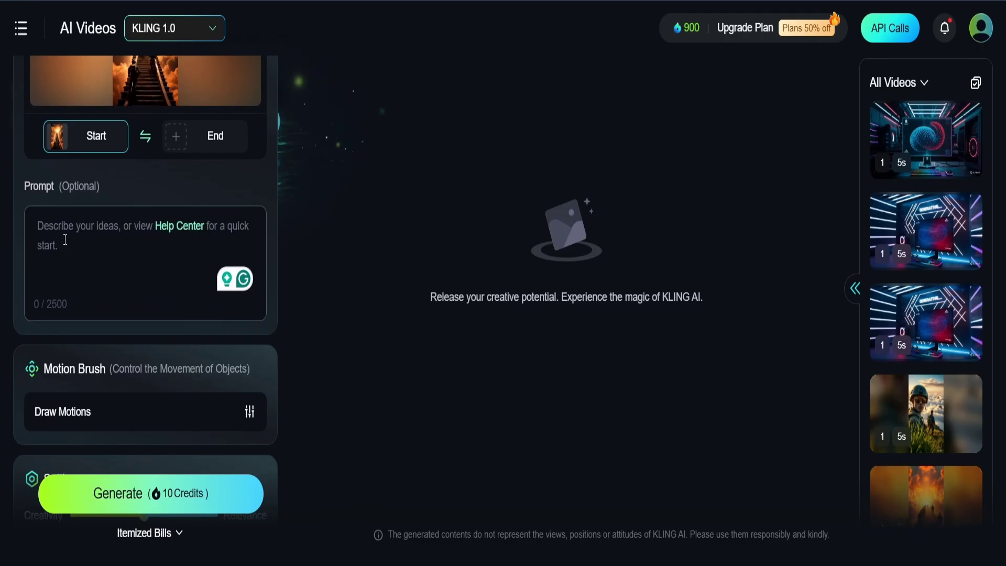
pyautogui.click(65, 238)
pyautogui.hotkey('ctrl', 'v')
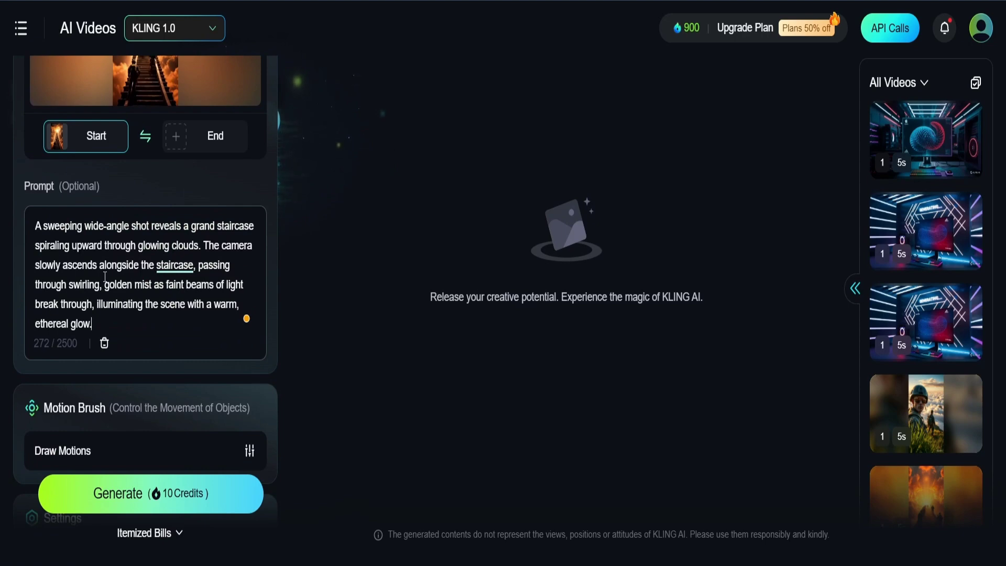
pyautogui.scroll(6, 131, 367)
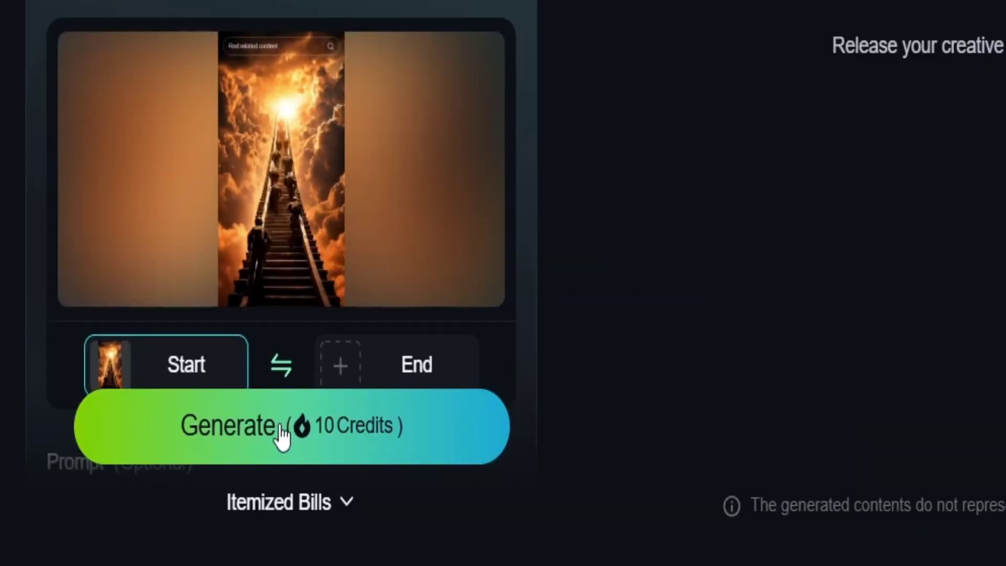
pyautogui.click(282, 435)
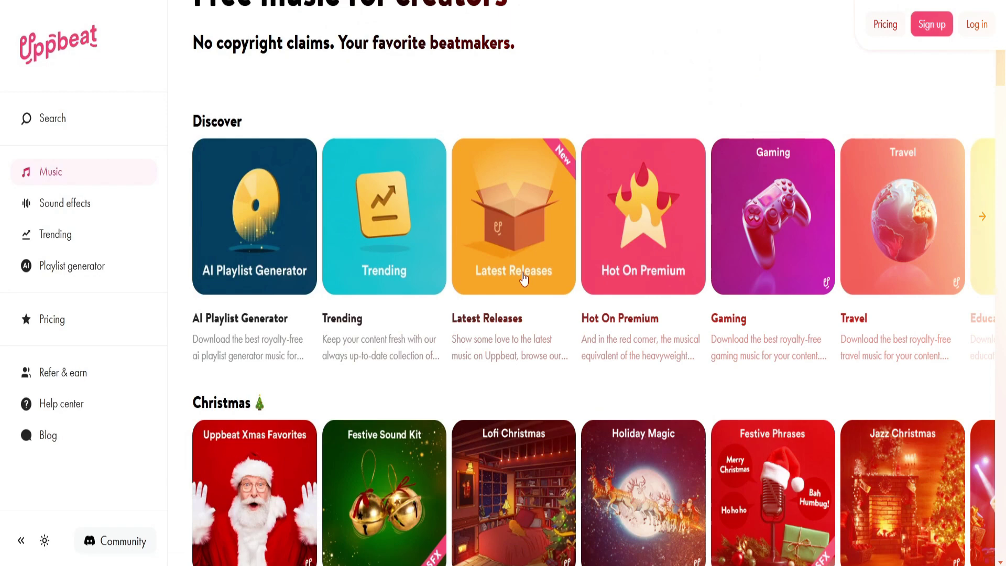
# Browse Uppbeat's free music collections, including the Lofi Beats and Stylish Beats track lists.
pyautogui.scroll(2, 524, 280)
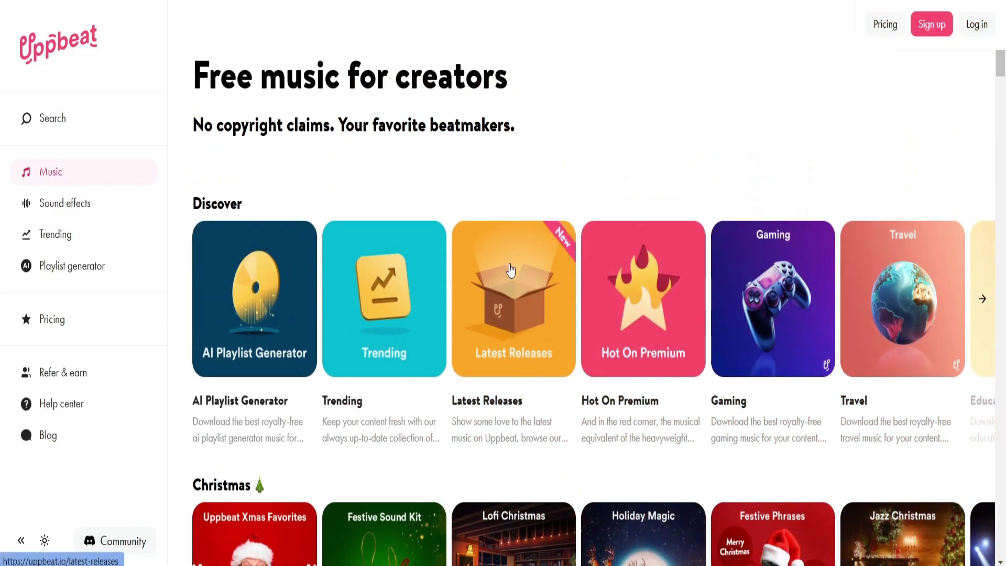
pyautogui.scroll(-3, 287, 206)
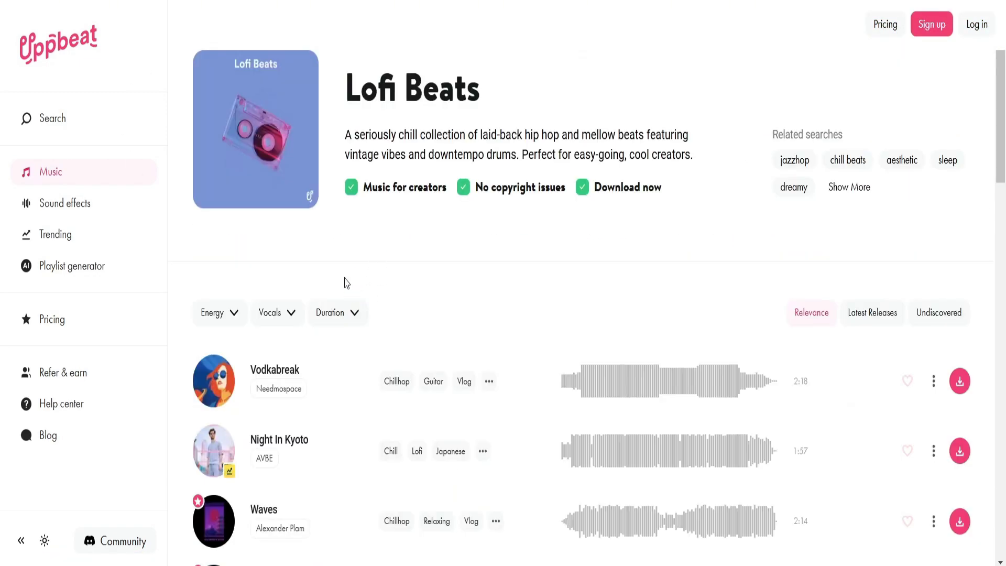
pyautogui.scroll(-2, 347, 282)
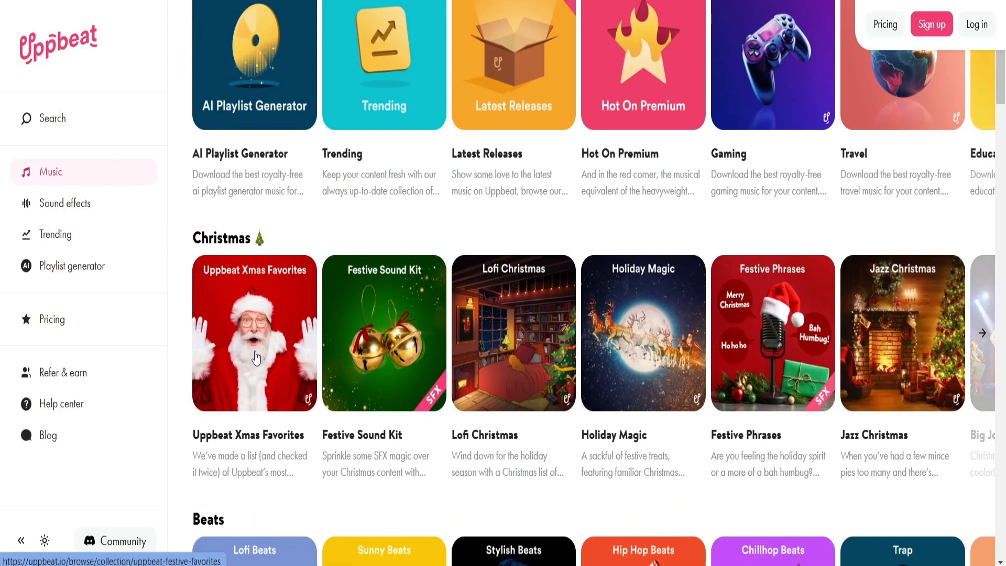
pyautogui.scroll(-6, 256, 358)
pyautogui.click(489, 301)
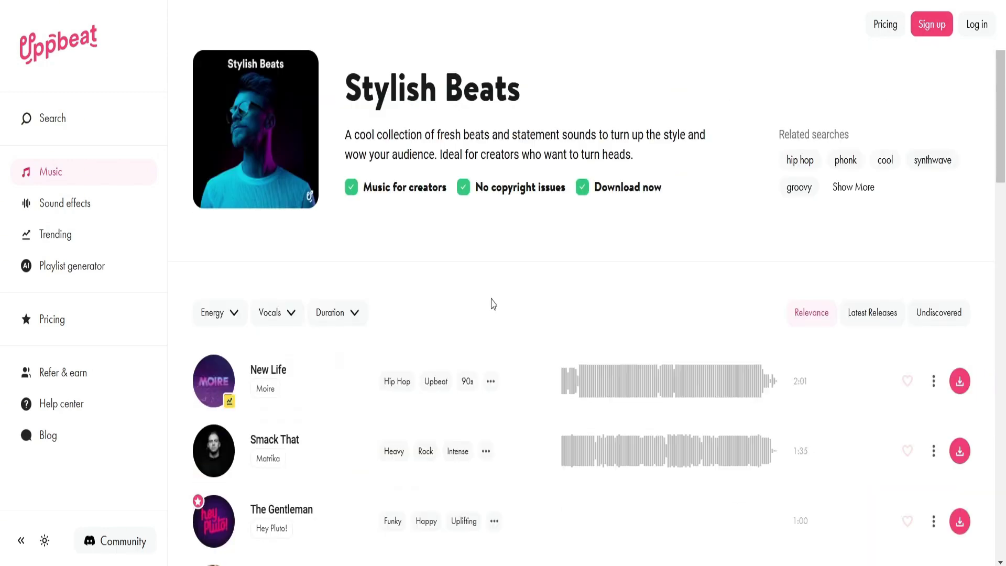
pyautogui.scroll(-2, 489, 299)
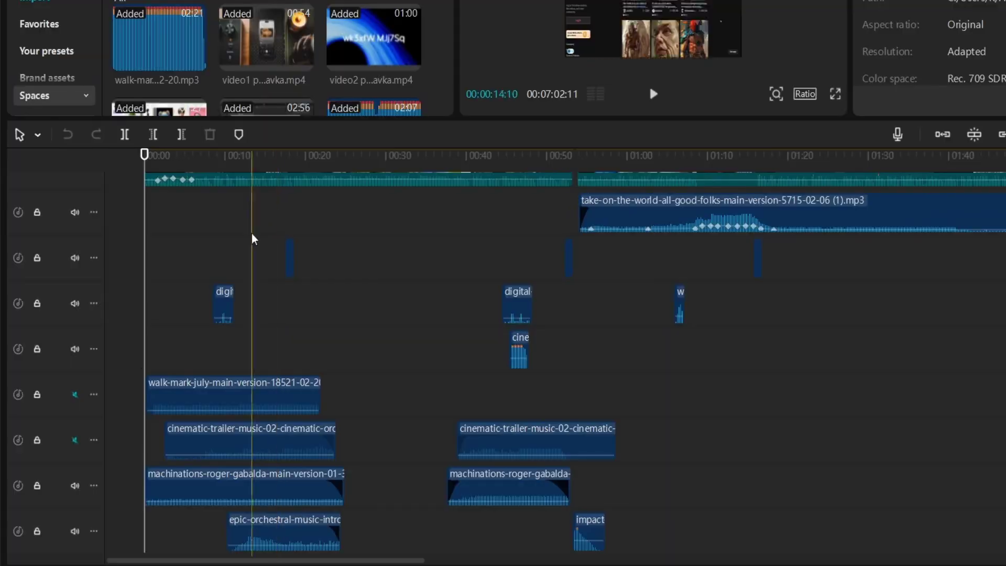
# Examine the walk-mark-july music clip among the audio tracks on the CapCut timeline.
pyautogui.click(196, 403)
pyautogui.click(220, 409)
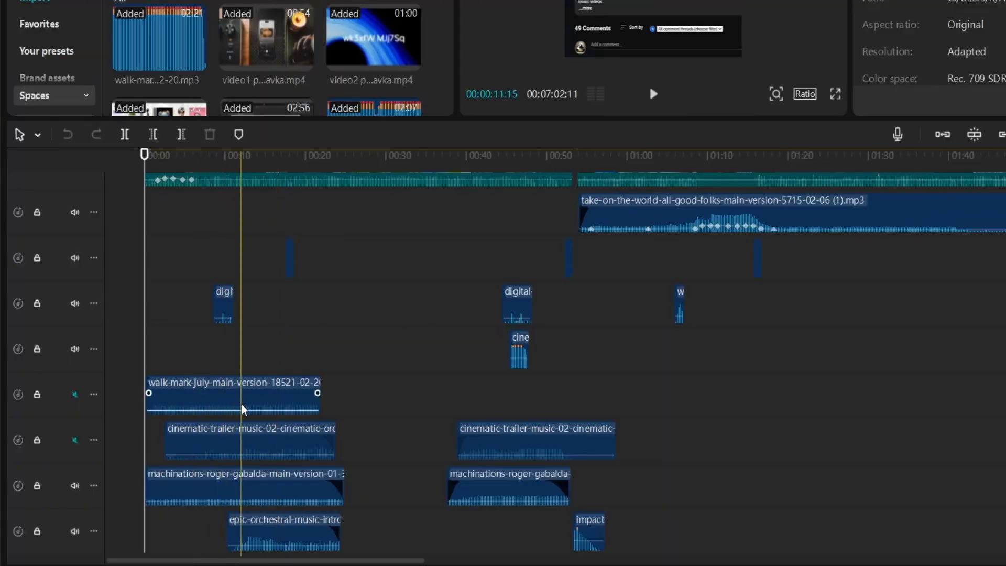
pyautogui.click(286, 344)
pyautogui.press('space')
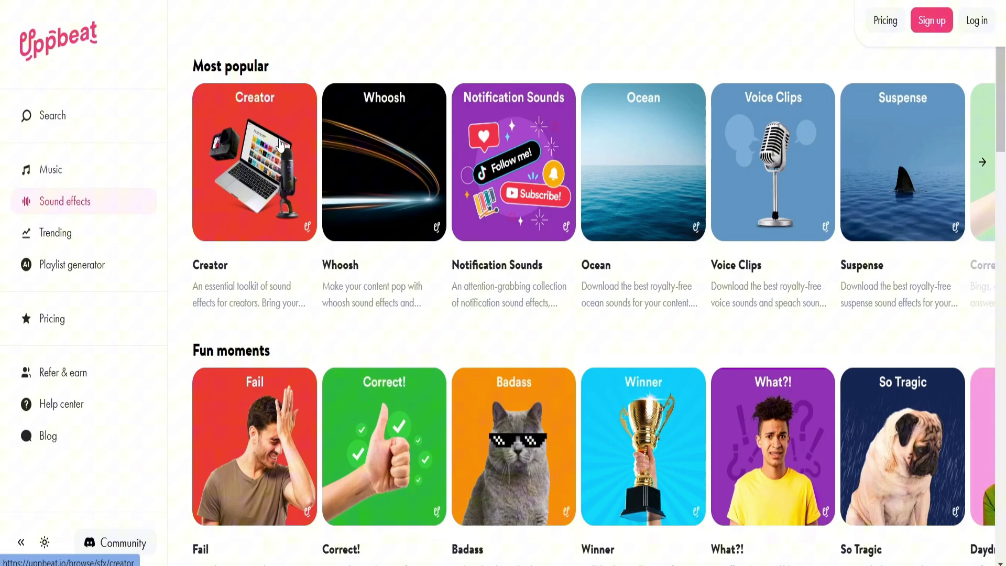
# Browse Uppbeat's Creator sound effects and its music categories, and look through the tracks in the Inspiring mood collection.
pyautogui.click(279, 142)
pyautogui.scroll(-3, 273, 277)
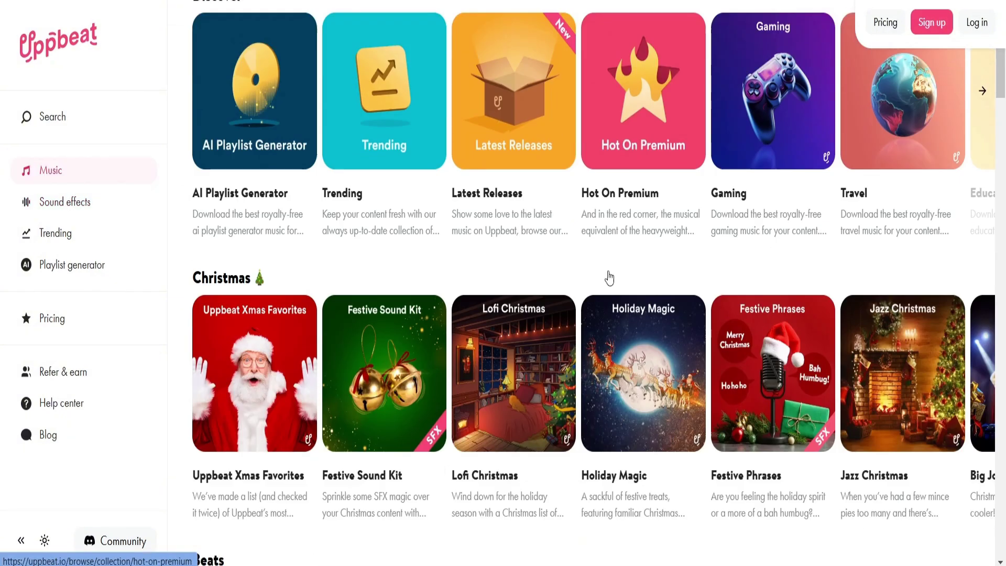
pyautogui.scroll(-10, 608, 276)
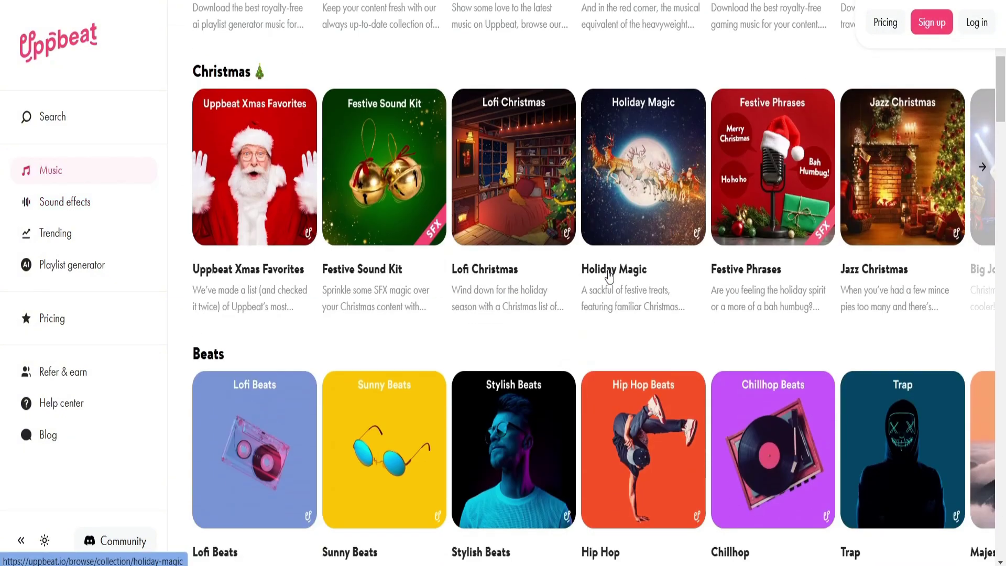
pyautogui.scroll(-3, 610, 277)
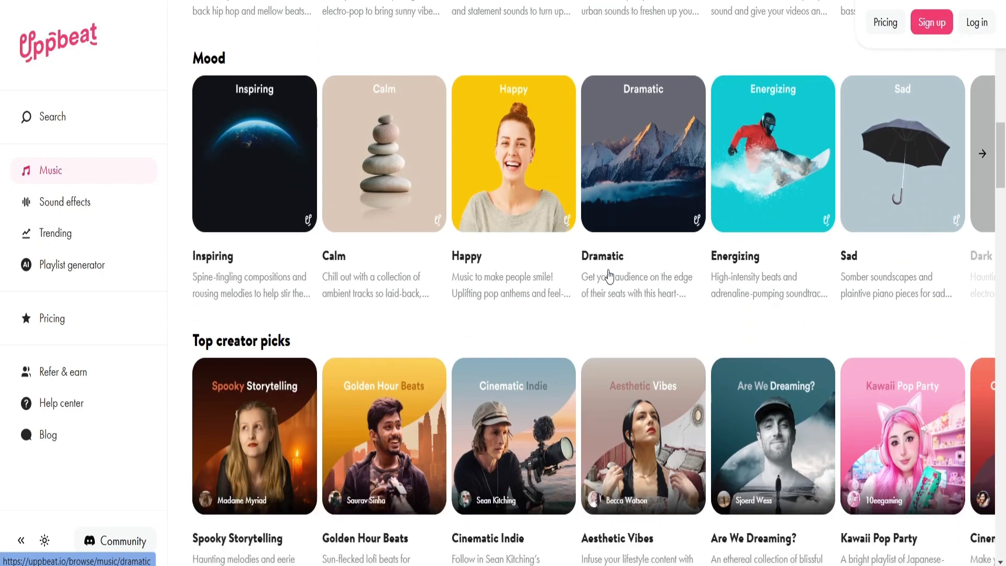
pyautogui.click(234, 156)
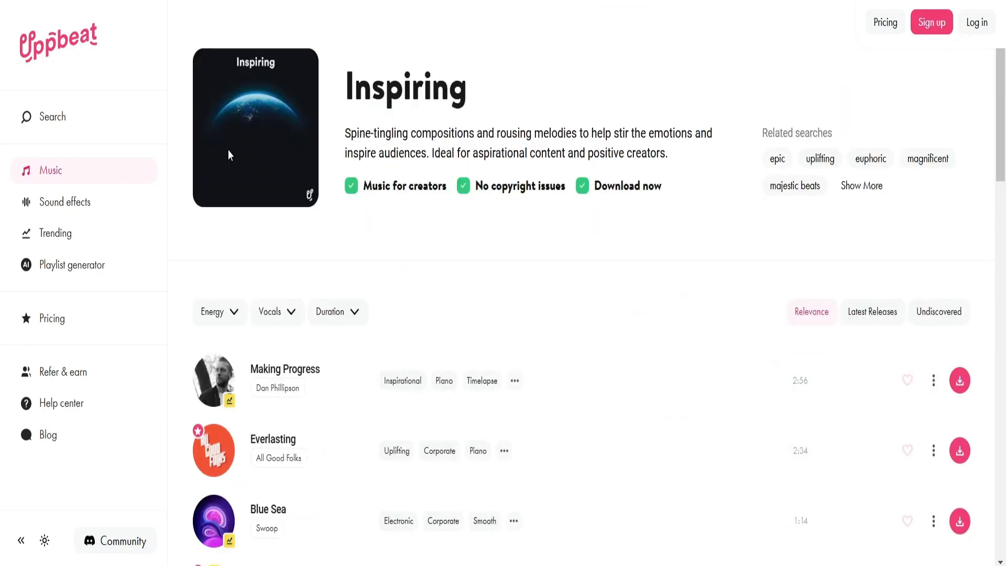
pyautogui.scroll(-3, 430, 339)
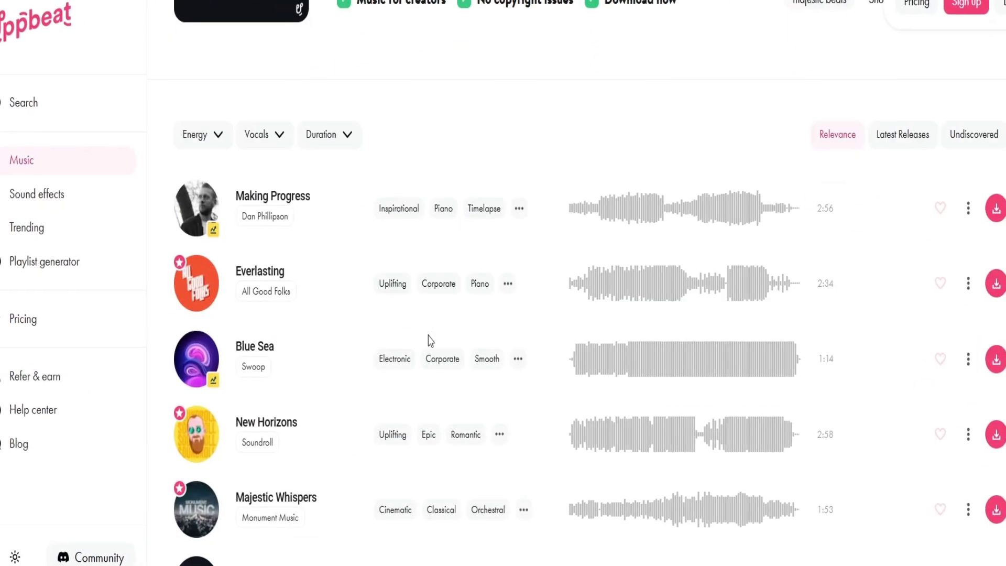
pyautogui.scroll(-5, 342, 341)
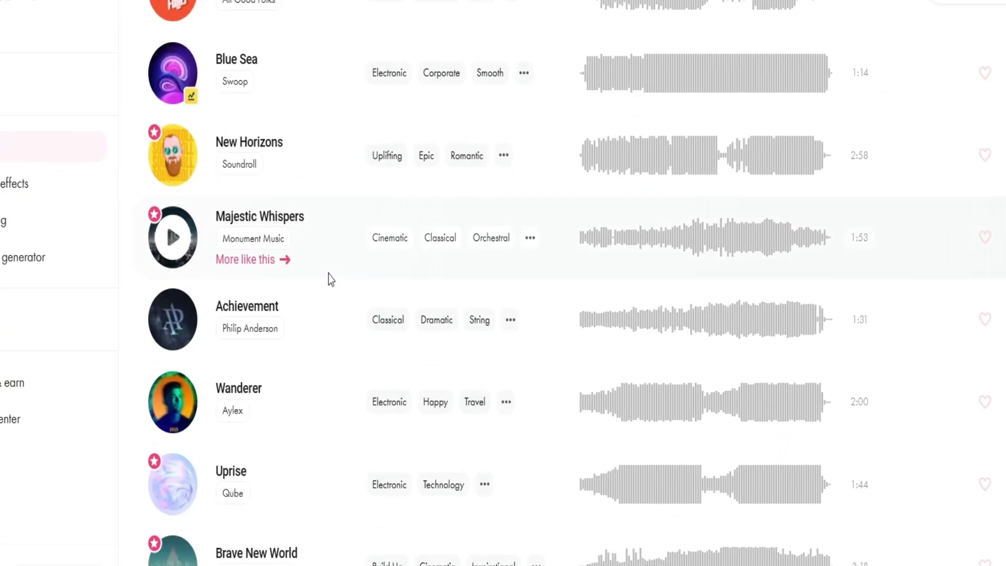
pyautogui.scroll(-4, 321, 276)
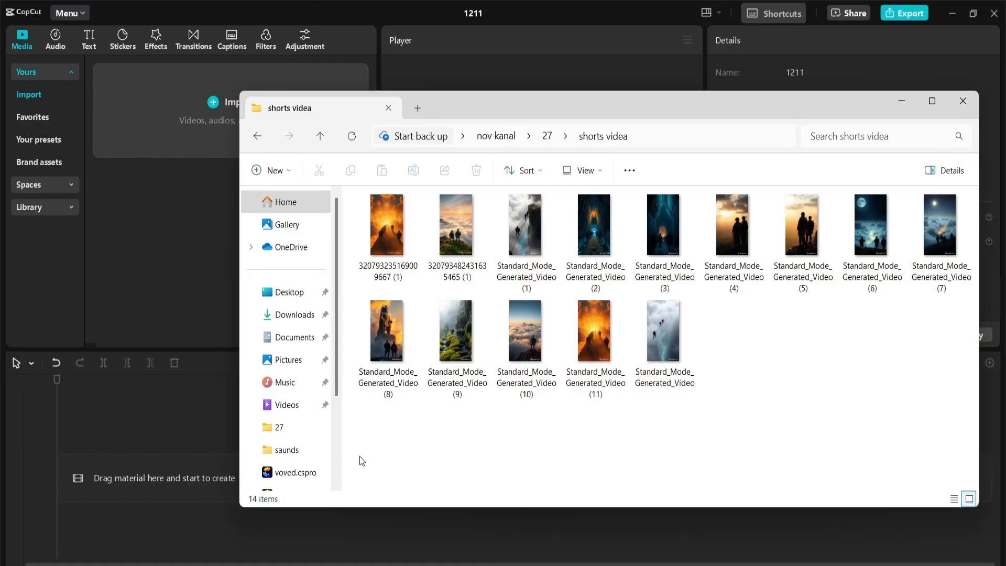
# Import all the clips from the "shorts videa" folder into CapCut and place power-qube-main-version-01-15-13855.mp3 at the start of the timeline.
pyautogui.moveTo(360, 461); pyautogui.dragTo(974, 191)
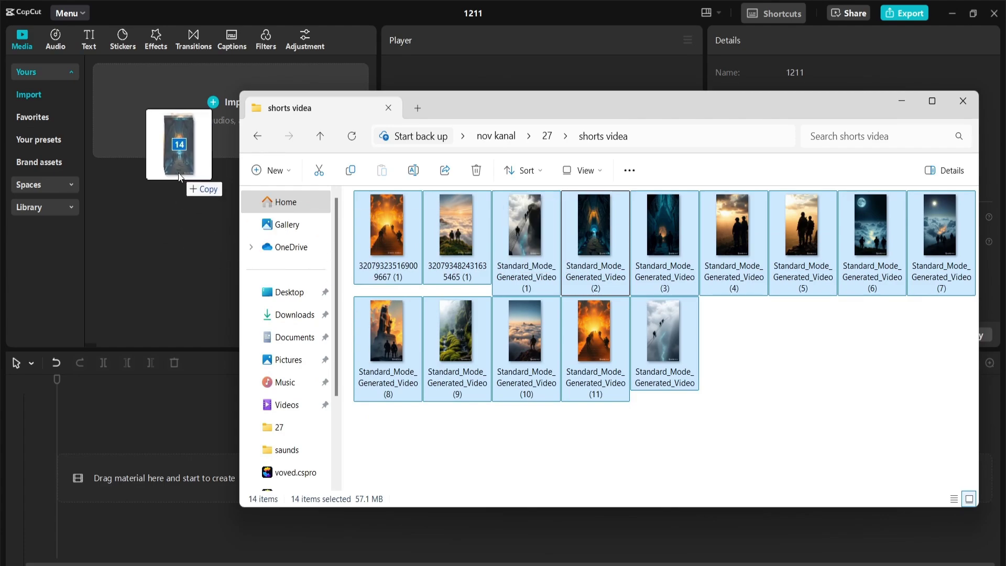
pyautogui.moveTo(179, 176); pyautogui.dragTo(180, 175)
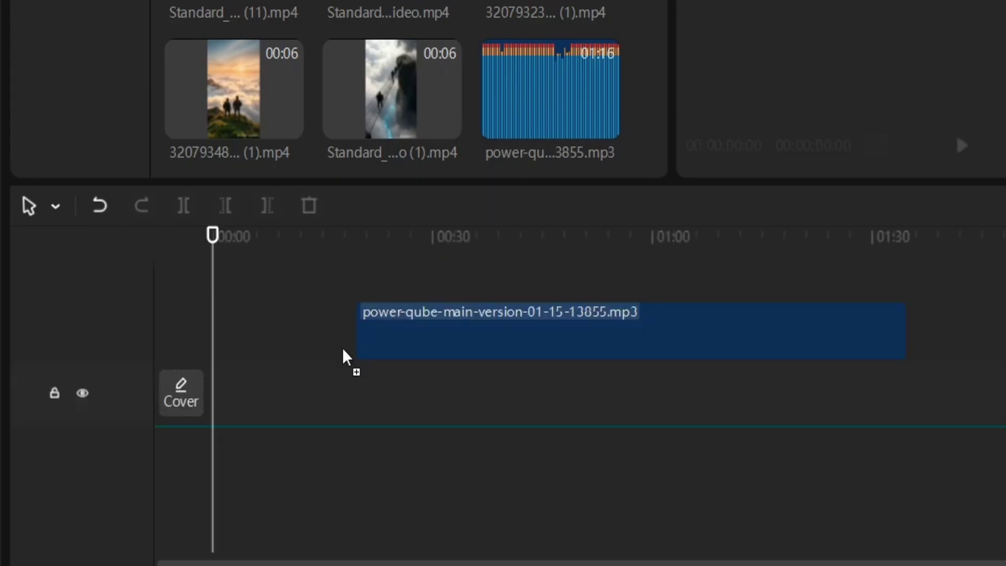
pyautogui.moveTo(196, 447); pyautogui.dragTo(137, 482)
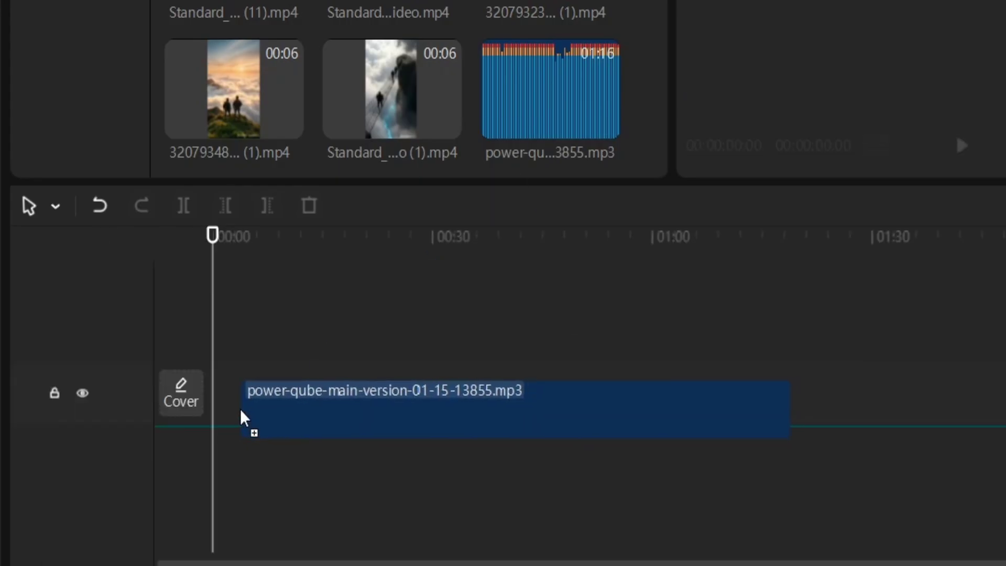
pyautogui.moveTo(243, 418); pyautogui.dragTo(212, 407)
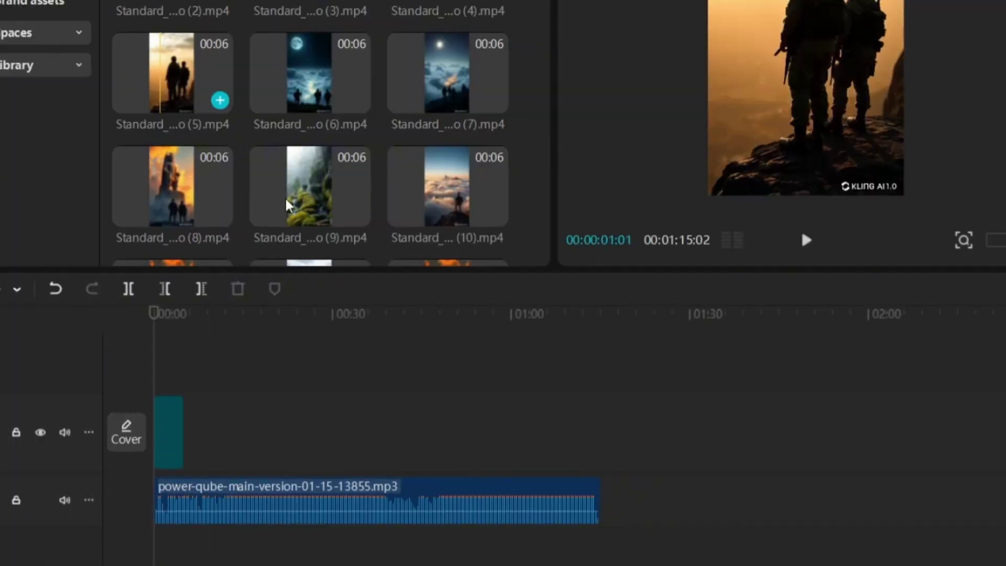
# Append Standard_Mode_Generated_Video (9), the unnumbered one, (6), (11), (8) and (1) in that order after clip (5) on the timeline.
pyautogui.moveTo(288, 204); pyautogui.dragTo(220, 430)
pyautogui.click(360, 175)
pyautogui.click(349, 72)
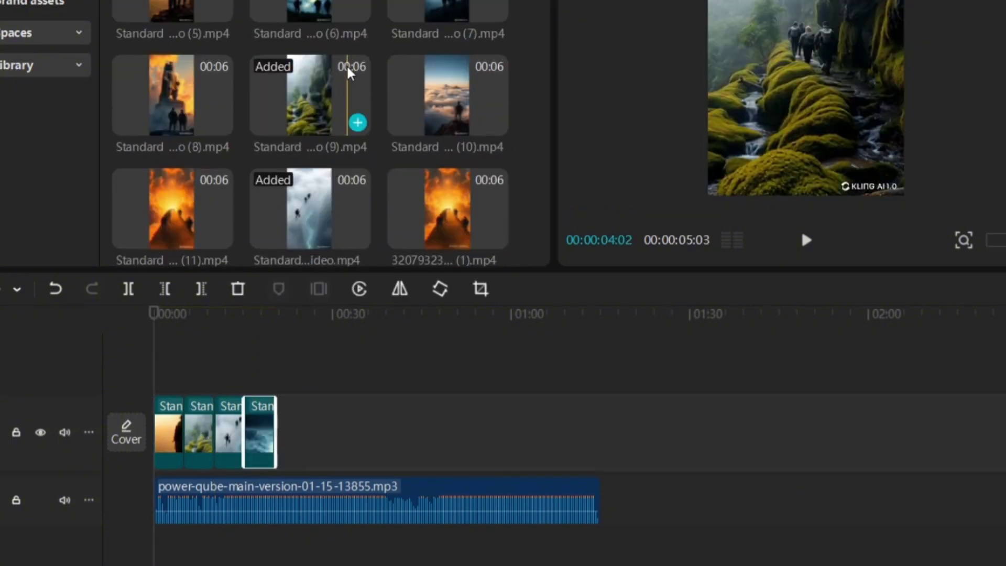
pyautogui.click(220, 122)
pyautogui.click(220, 236)
pyautogui.scroll(-2, 225, 198)
pyautogui.moveTo(309, 194); pyautogui.dragTo(362, 427)
# Crop the lower edge of the first soldier clip to cut off the KLING AI watermark, using the Free crop ratio.
pyautogui.click(167, 429)
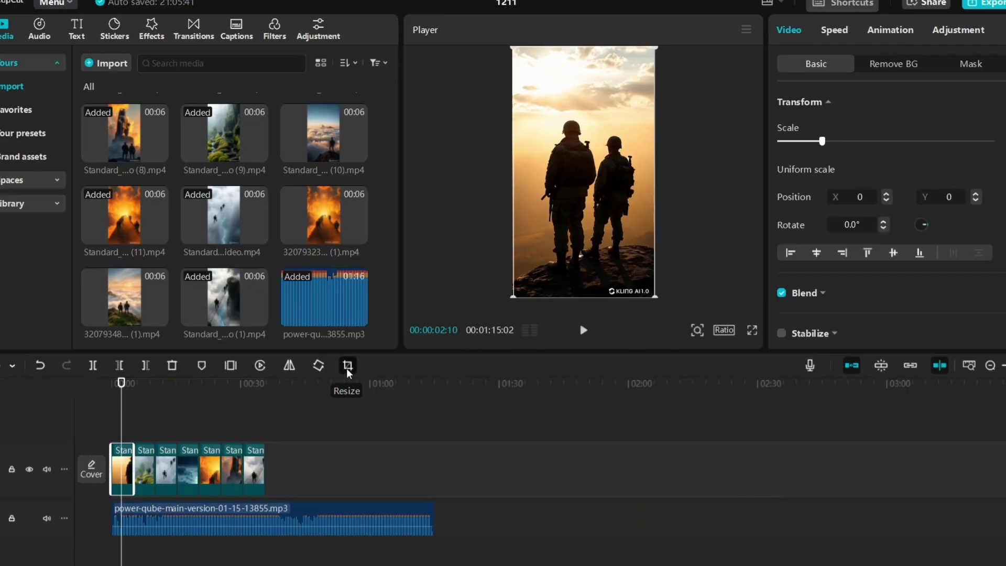
pyautogui.click(481, 289)
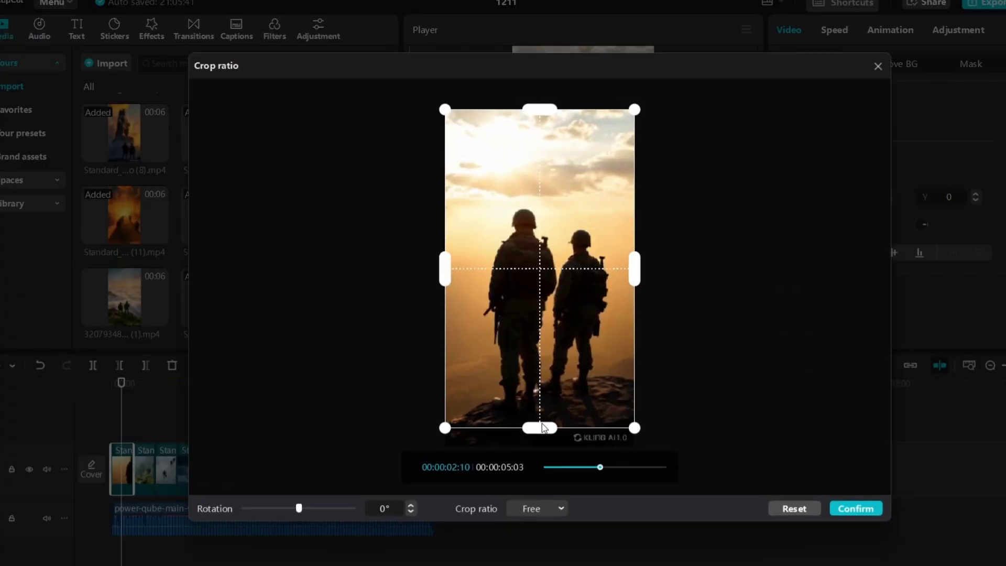
pyautogui.click(832, 509)
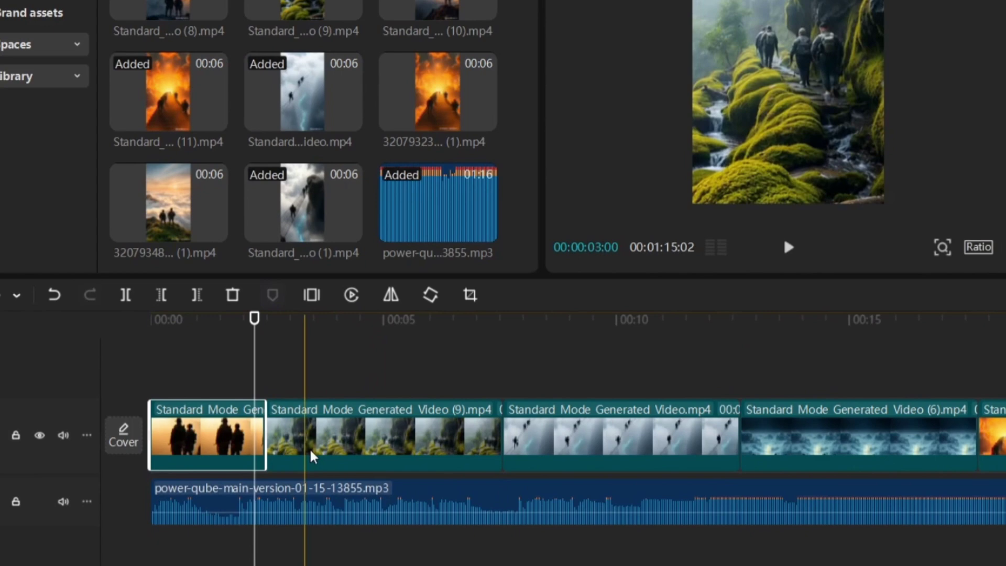
# Trim clip (9) to about 0.4 seconds and the unnumbered clip after it to about 1.3 seconds, checking the cuts against the music.
pyautogui.press('space')
pyautogui.click(322, 437)
pyautogui.moveTo(501, 438); pyautogui.dragTo(305, 438)
pyautogui.moveTo(541, 439); pyautogui.dragTo(368, 439)
pyautogui.click(161, 330)
pyautogui.press('space')
pyautogui.press('space')
pyautogui.moveTo(304, 440); pyautogui.dragTo(286, 440)
pyautogui.click(256, 345)
pyautogui.press('space')
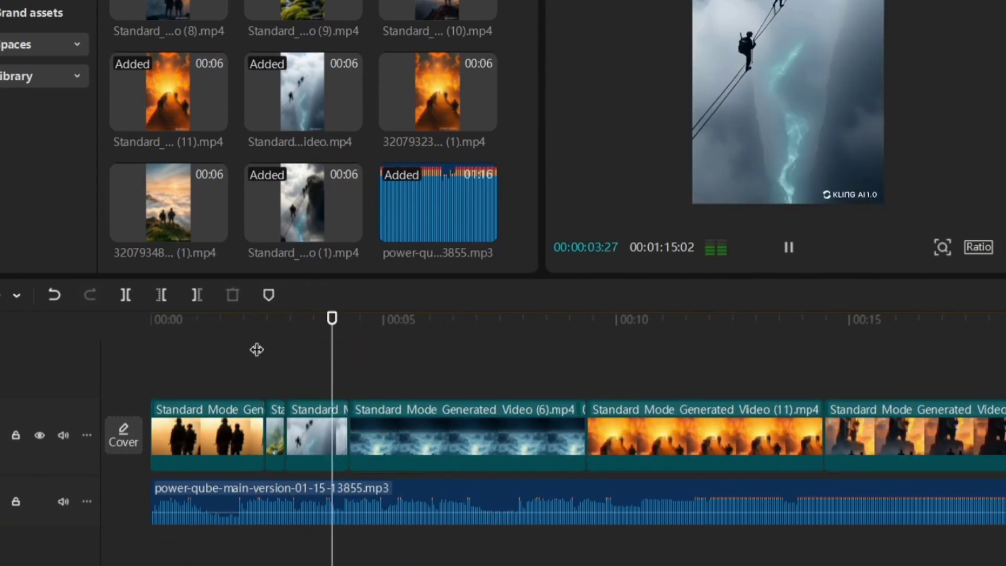
# Trim clip (6) to about 2 seconds, (11) to about 0.4, (8) to about 1.9 and (1) to about 2.5 seconds.
pyautogui.press('space')
pyautogui.moveTo(585, 437); pyautogui.dragTo(444, 438)
pyautogui.moveTo(682, 437); pyautogui.dragTo(555, 438)
pyautogui.click(587, 435)
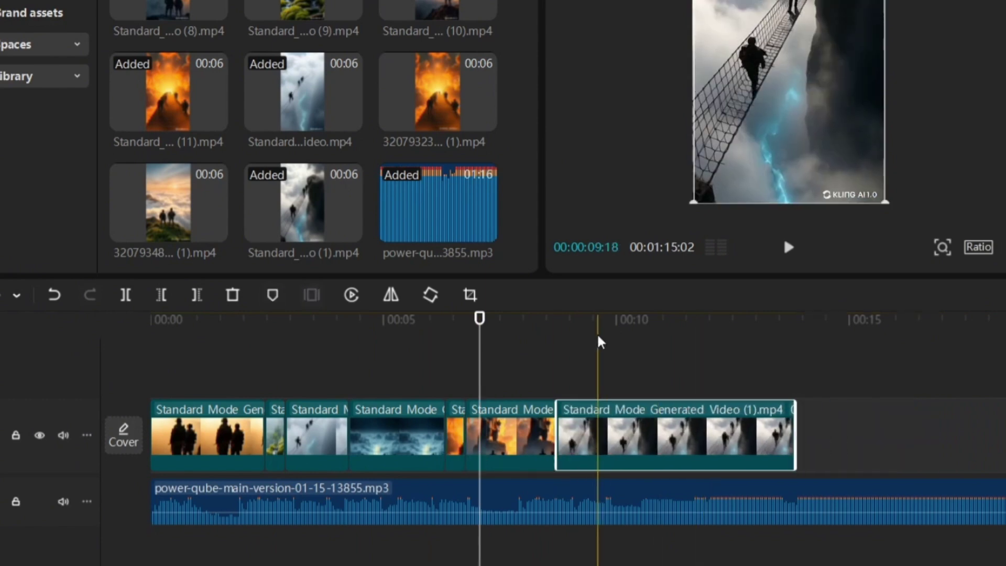
pyautogui.click(598, 340)
pyautogui.moveTo(794, 435); pyautogui.dragTo(672, 435)
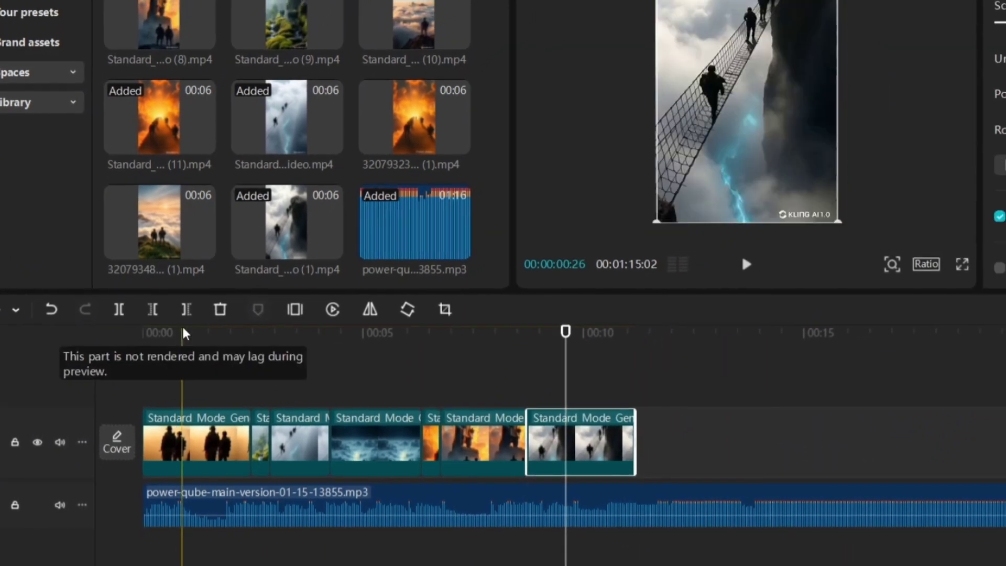
pyautogui.moveTo(301, 356); pyautogui.dragTo(522, 379)
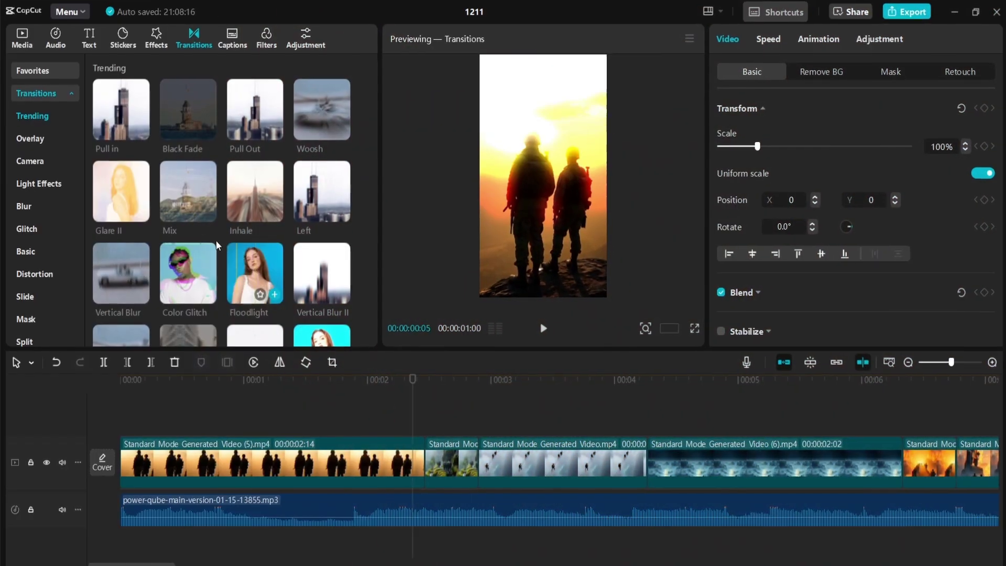
# Add a Pull Out transition between clips (5) and (9), Pull in at the end of clip (9), and another transition before clip (6).
pyautogui.moveTo(253, 110)
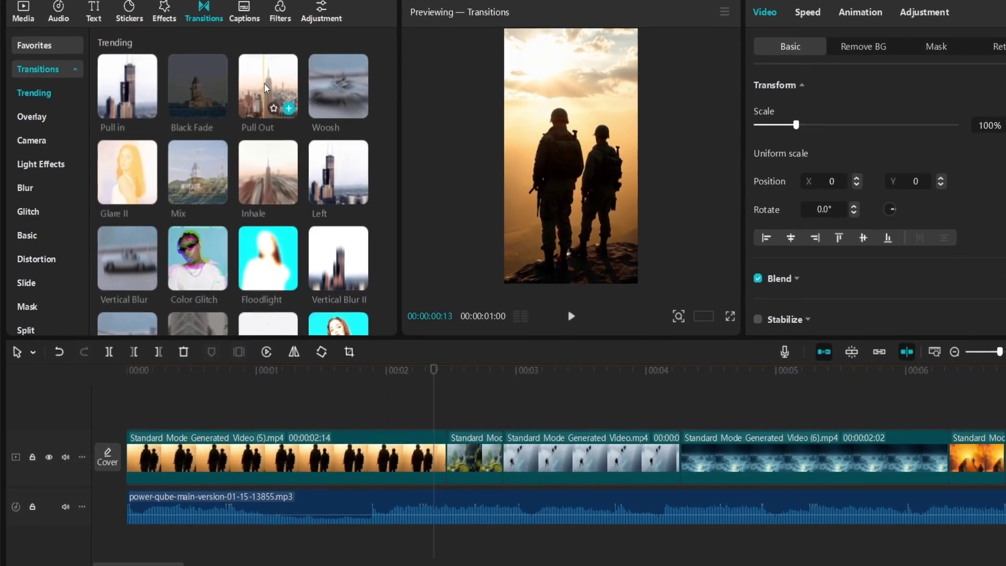
pyautogui.moveTo(265, 88); pyautogui.dragTo(446, 456)
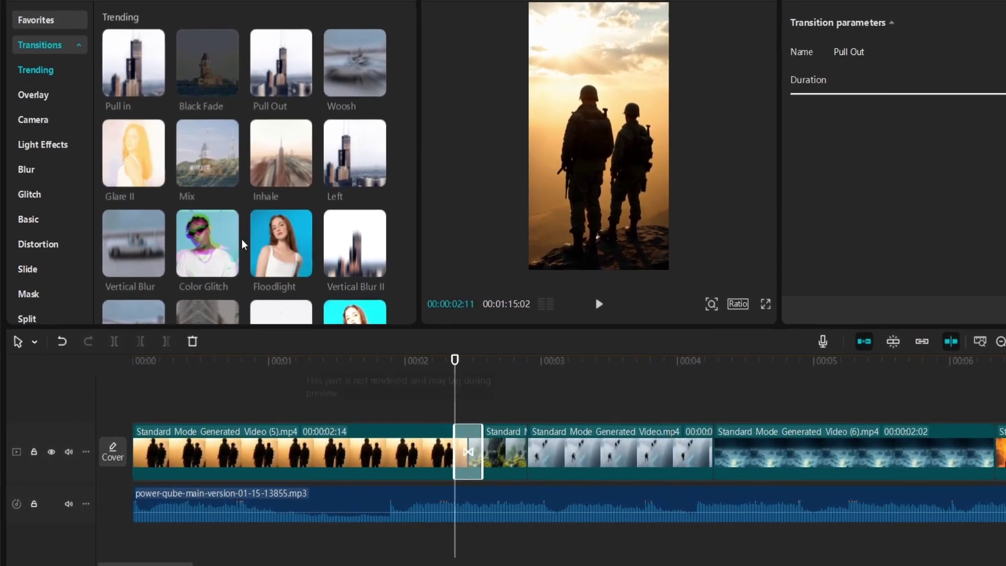
pyautogui.moveTo(133, 68); pyautogui.dragTo(575, 413)
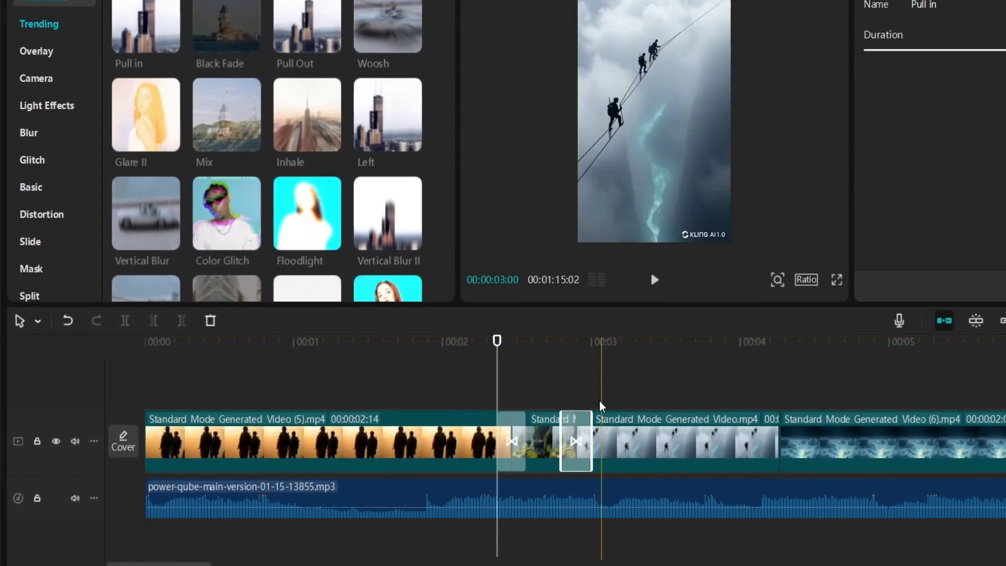
pyautogui.moveTo(246, 123); pyautogui.dragTo(788, 440)
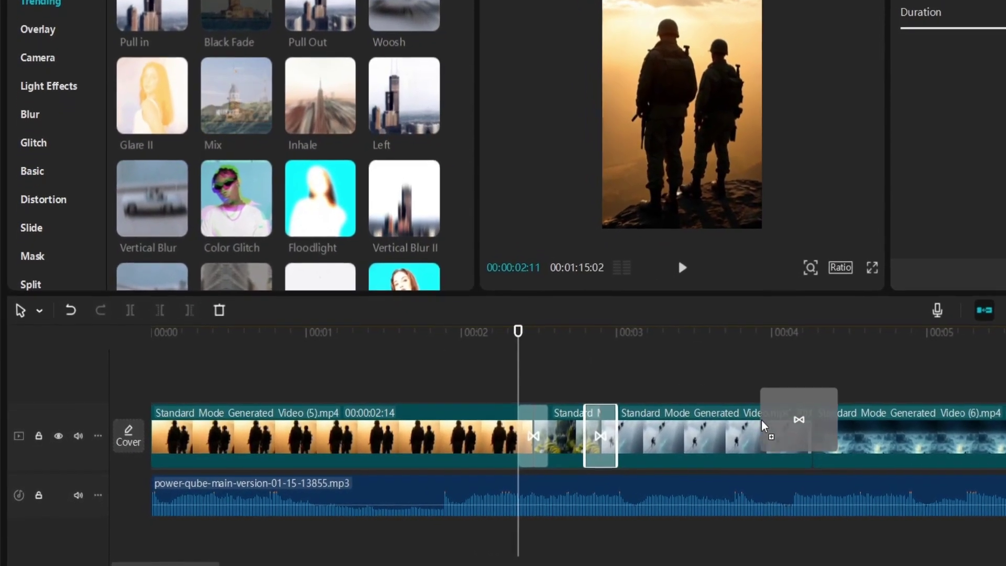
pyautogui.click(753, 272)
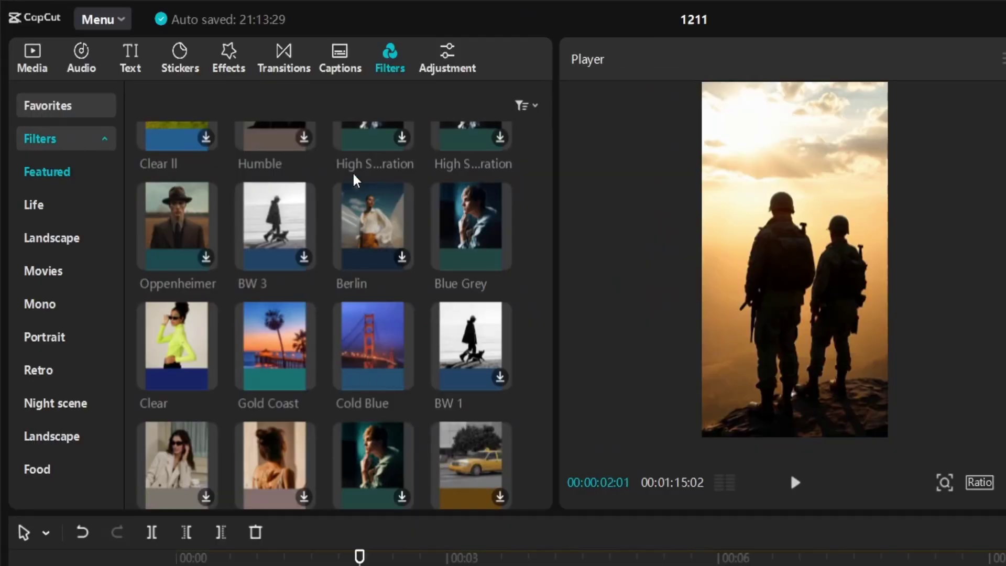
# Open the export settings for the edited short "1206 (1)".
pyautogui.moveTo(247, 367)
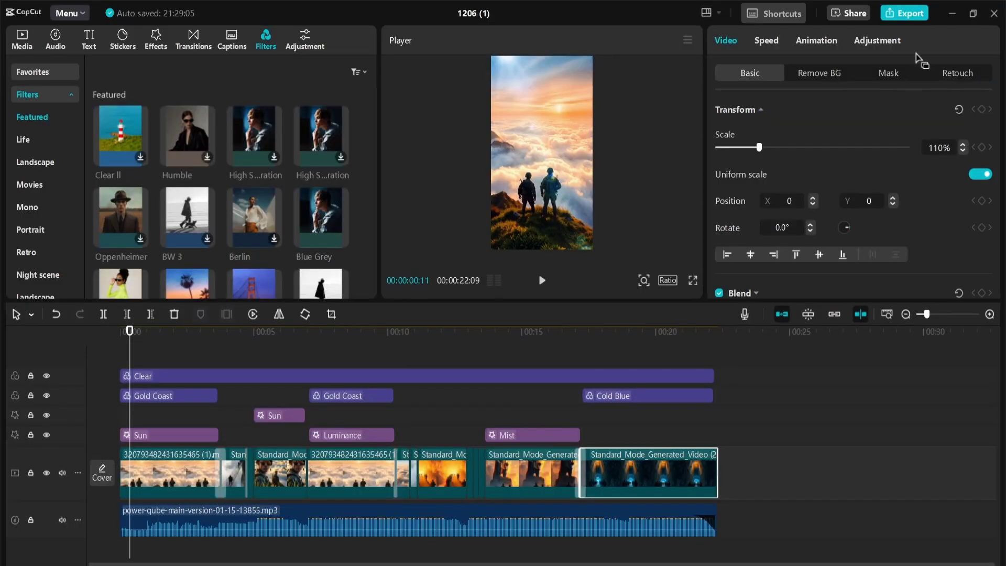
pyautogui.click(922, 17)
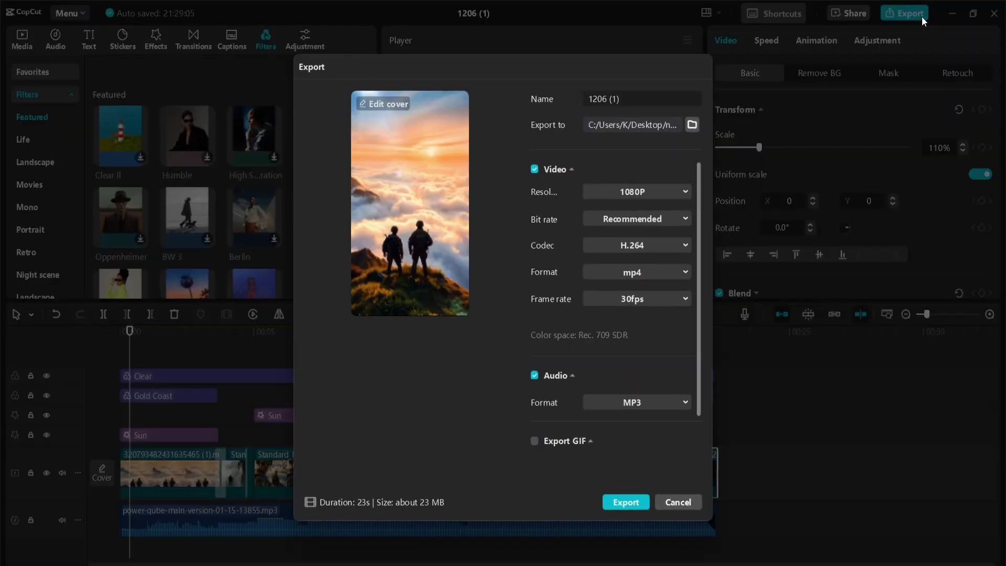